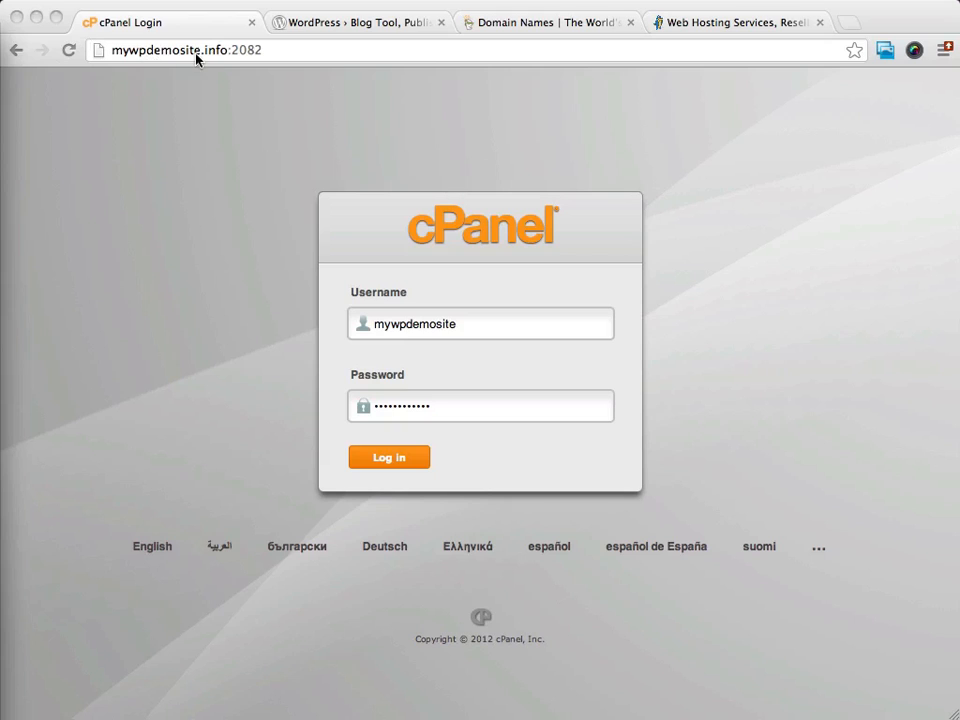
- Replace the :2082 port in the login address with /cpanel to load the mywpdemosite.info dashboard
click(266, 54)
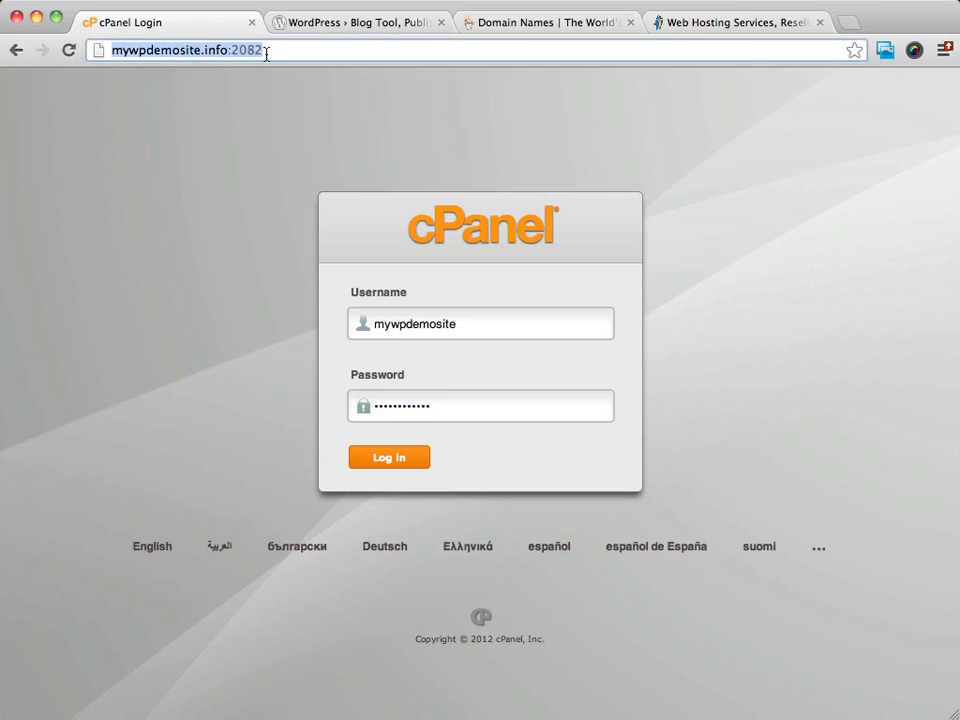
click(274, 54)
drag(274, 54, 228, 55)
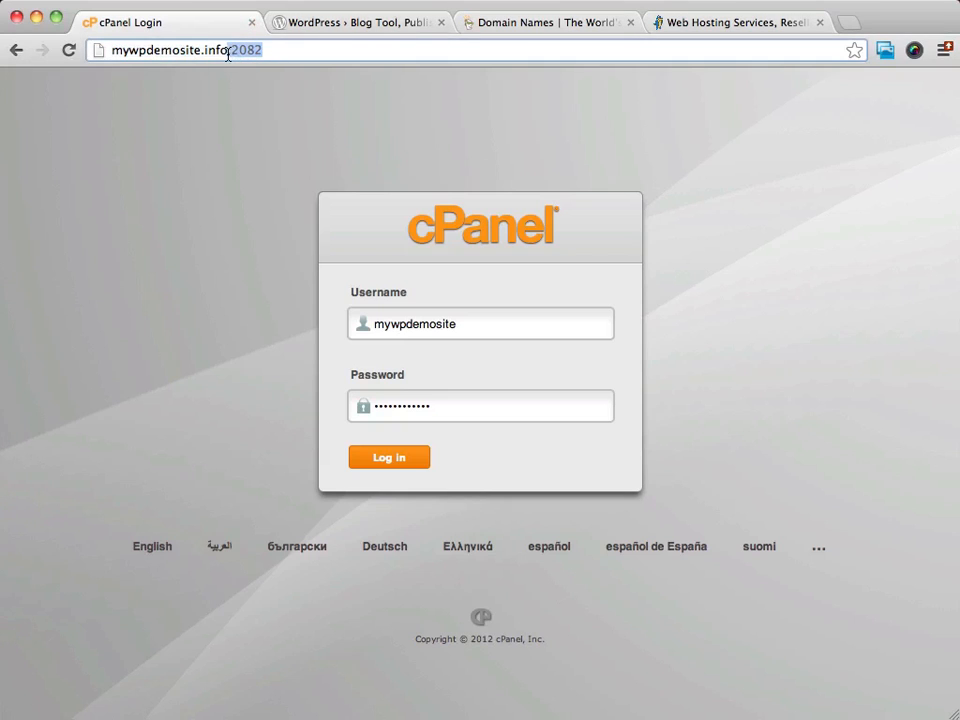
text(/cpanel)
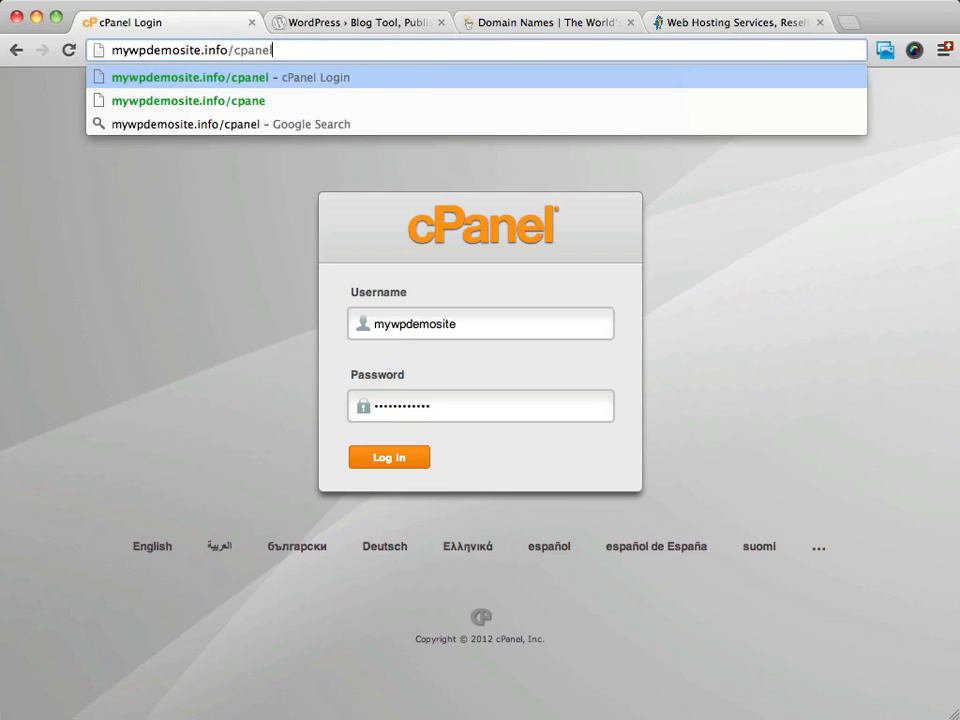
key(Return)
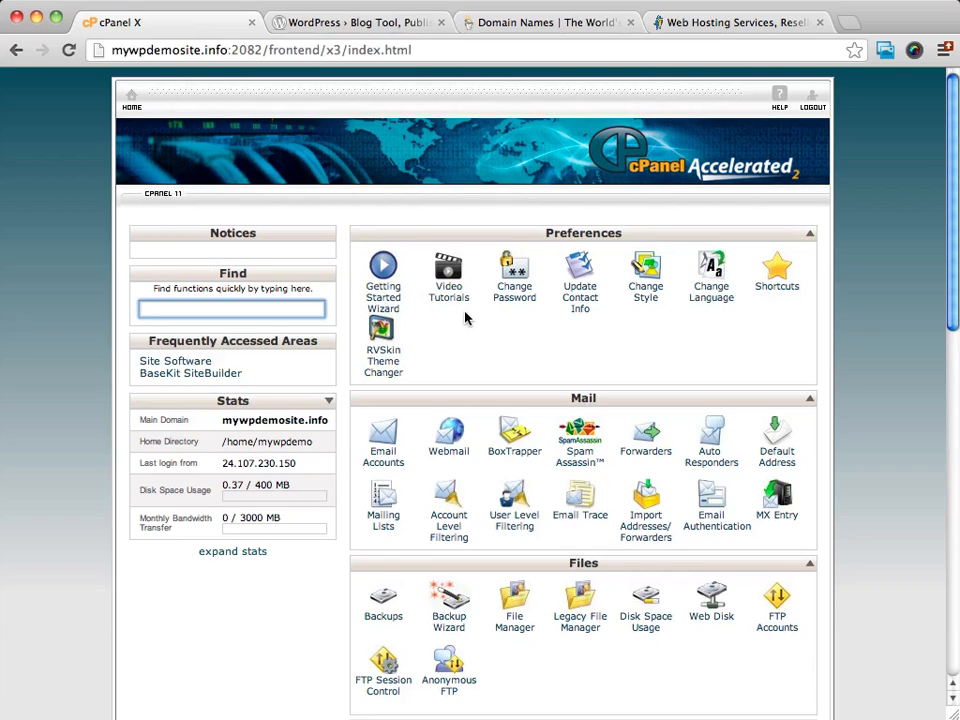
- Scroll the cPanel dashboard down to the Software/Services section showing Fantastico De Luxe
scroll(524, 312, down, 1)
scroll(524, 313, down, 10)
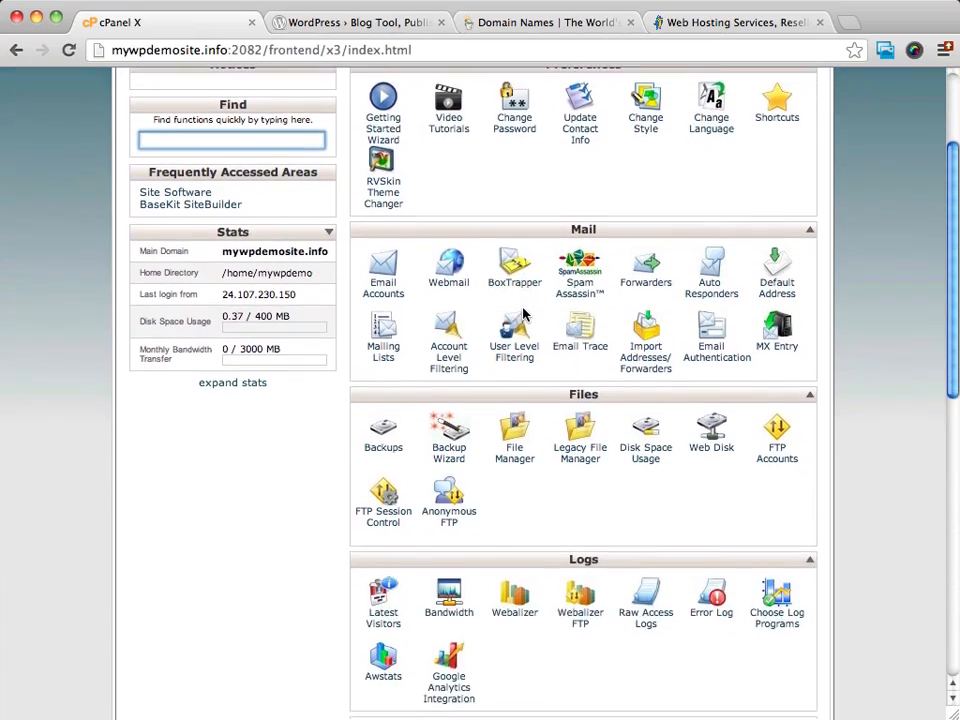
scroll(524, 312, down, 9)
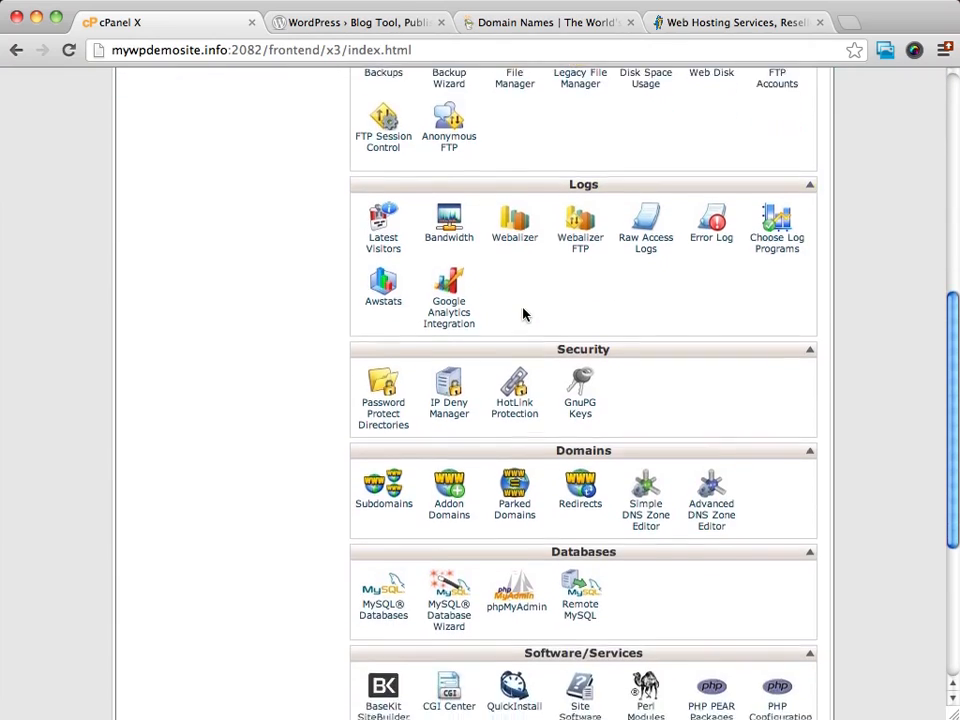
scroll(522, 314, down, 2)
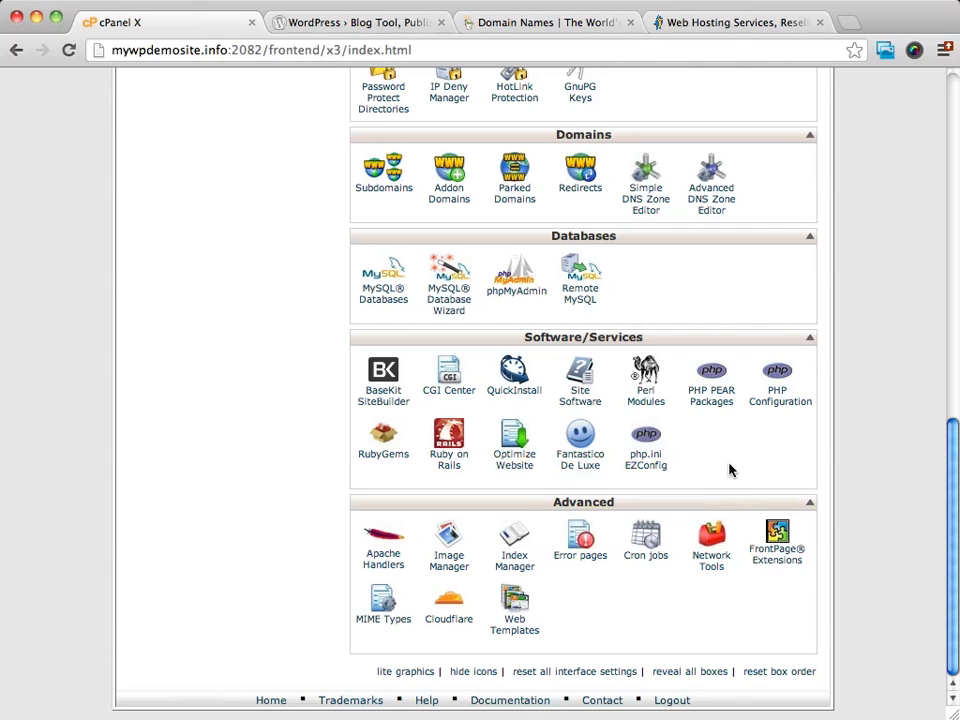
- Launch Fantastico De Luxe and scroll through its categorized script list
click(578, 460)
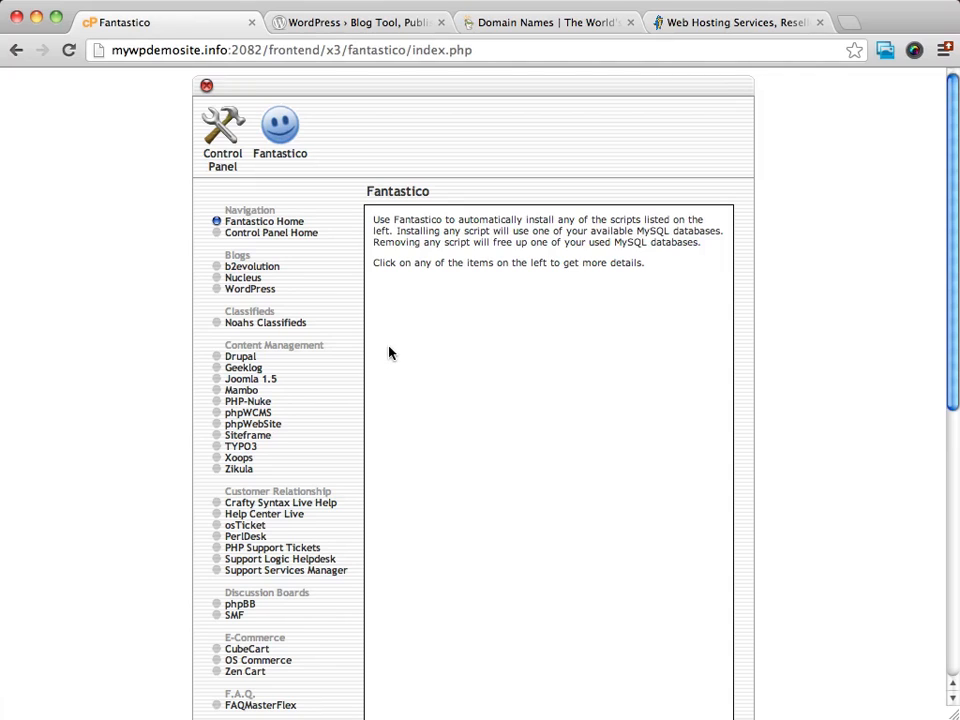
scroll(388, 311, down, 1)
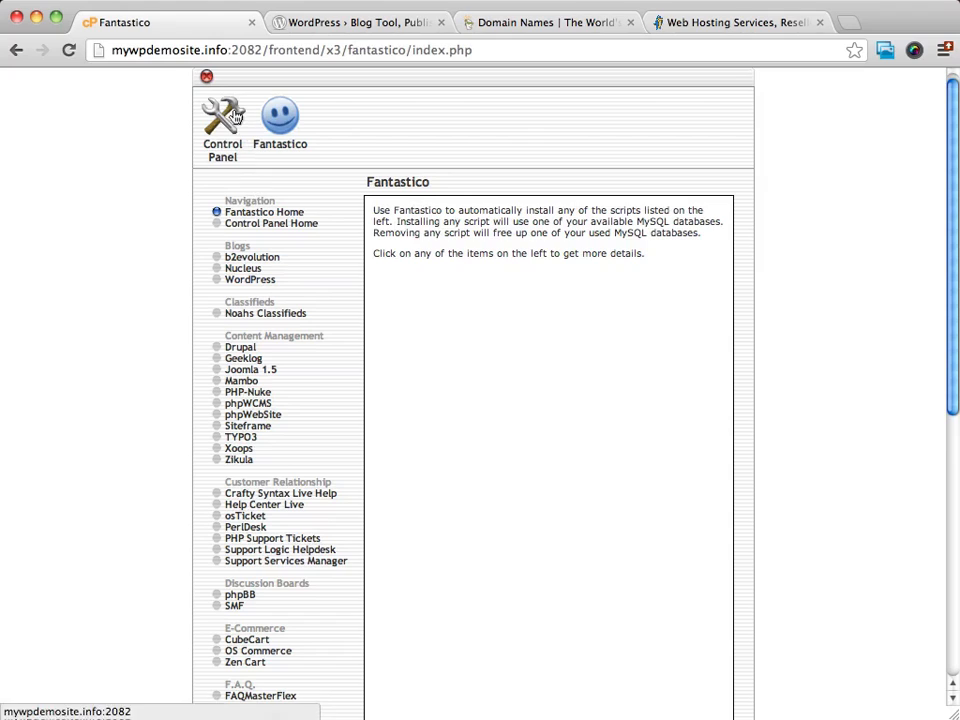
- Open the WordPress entry under Blogs, showing version 3.3.1 with no current installations
click(251, 280)
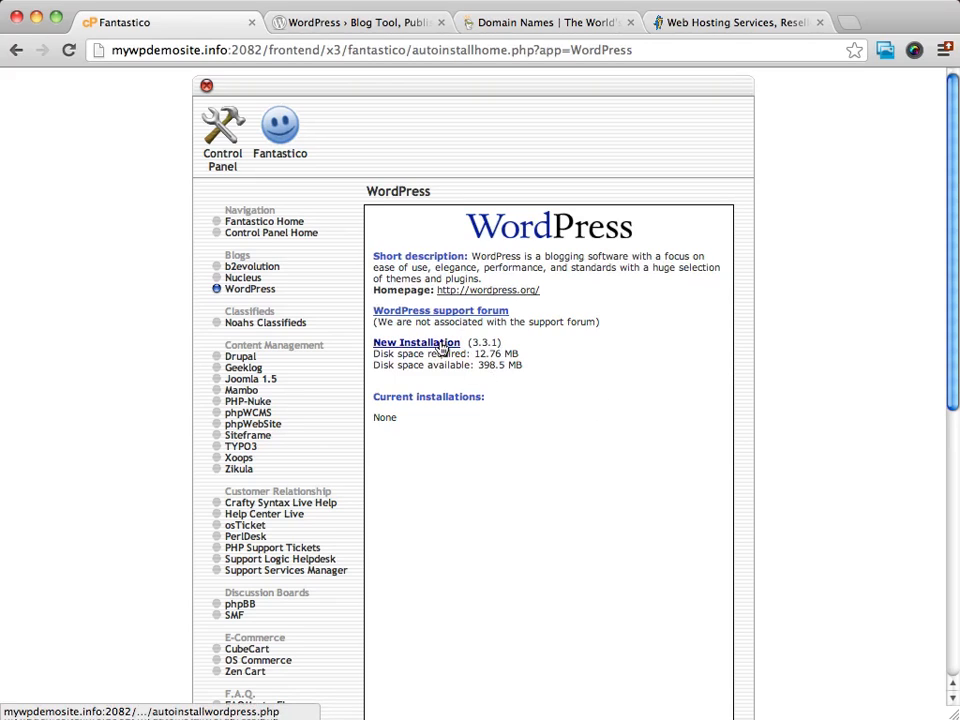
triple_click(388, 420)
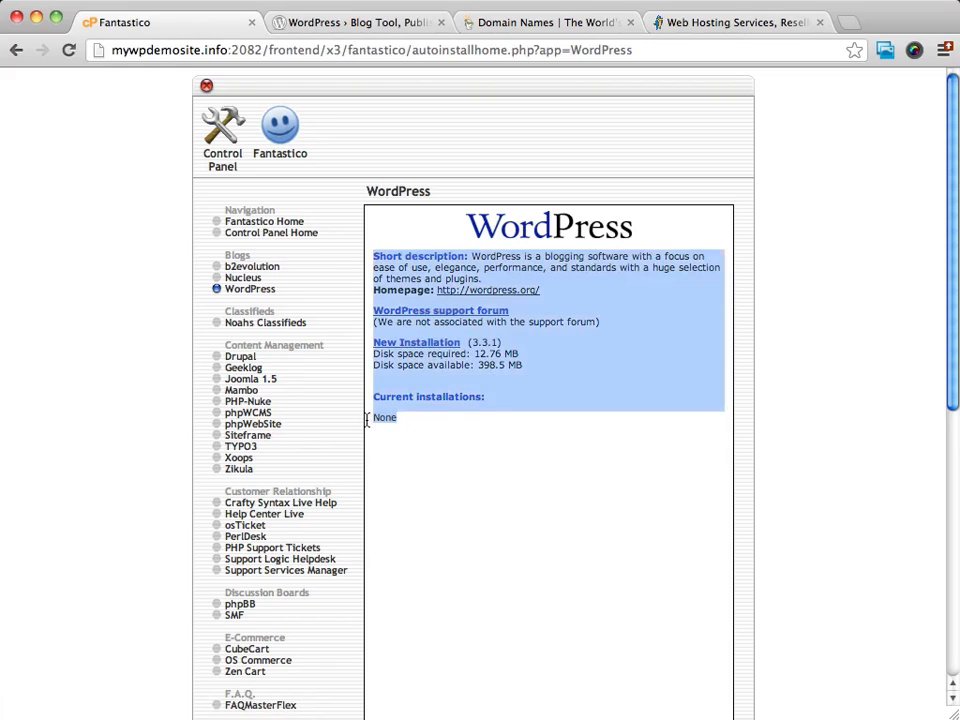
click(385, 418)
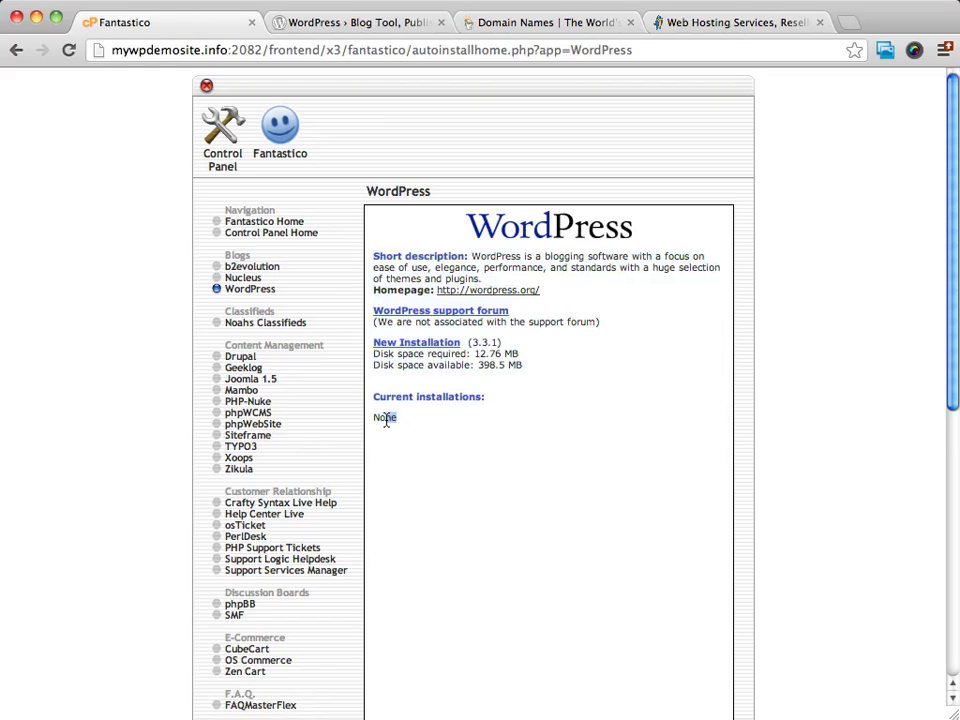
- Begin a new WordPress installation on mywpdemosite.info with the install directory left empty
click(440, 343)
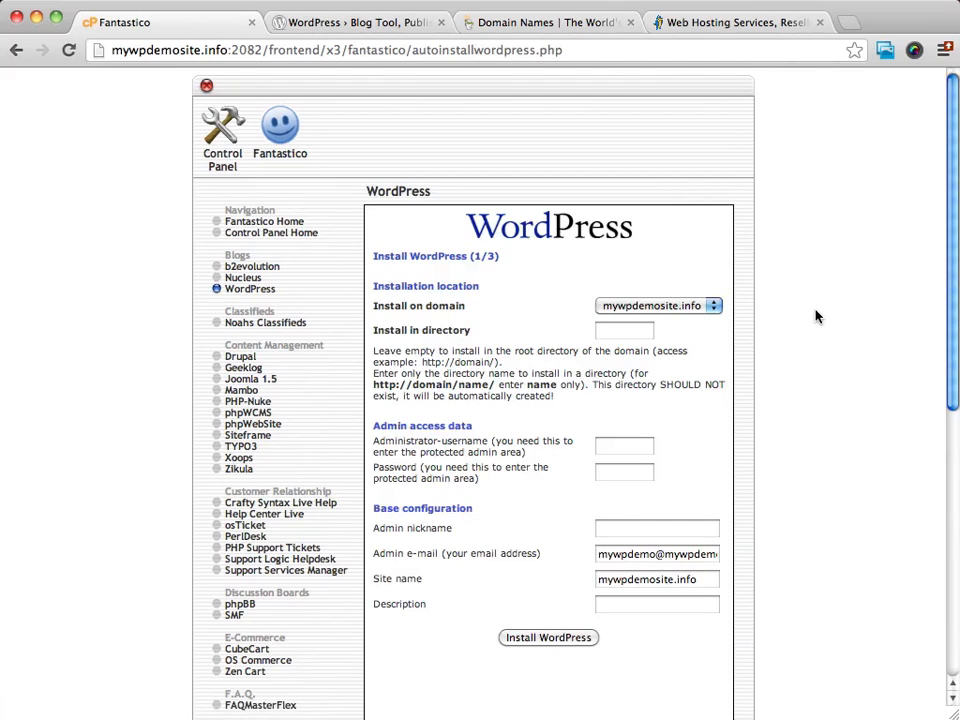
scroll(796, 240, down, 1)
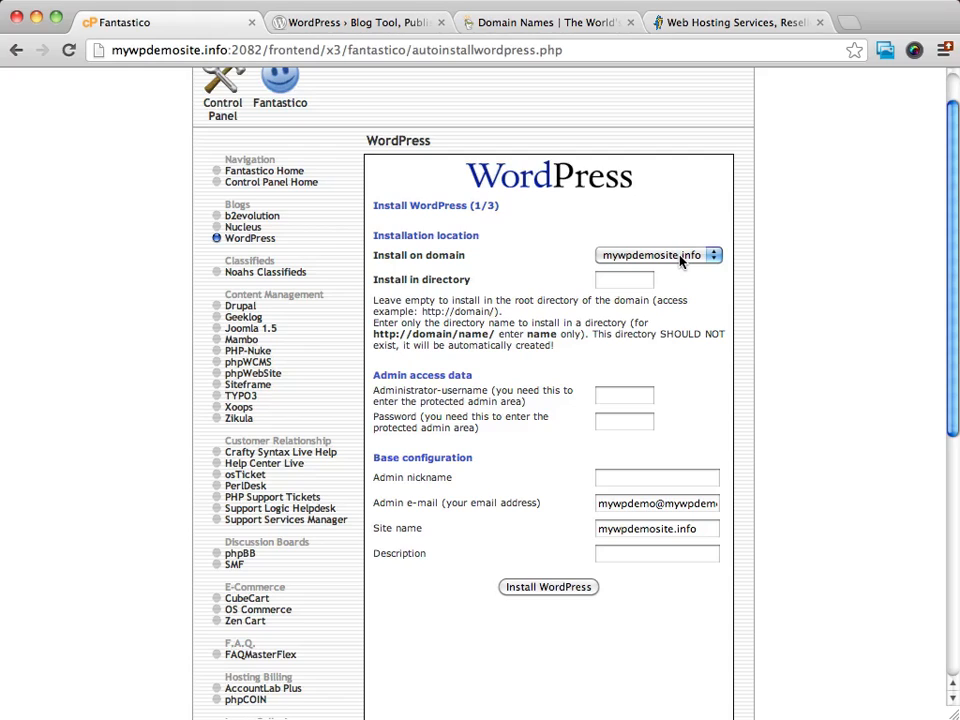
click(615, 285)
text(blog)
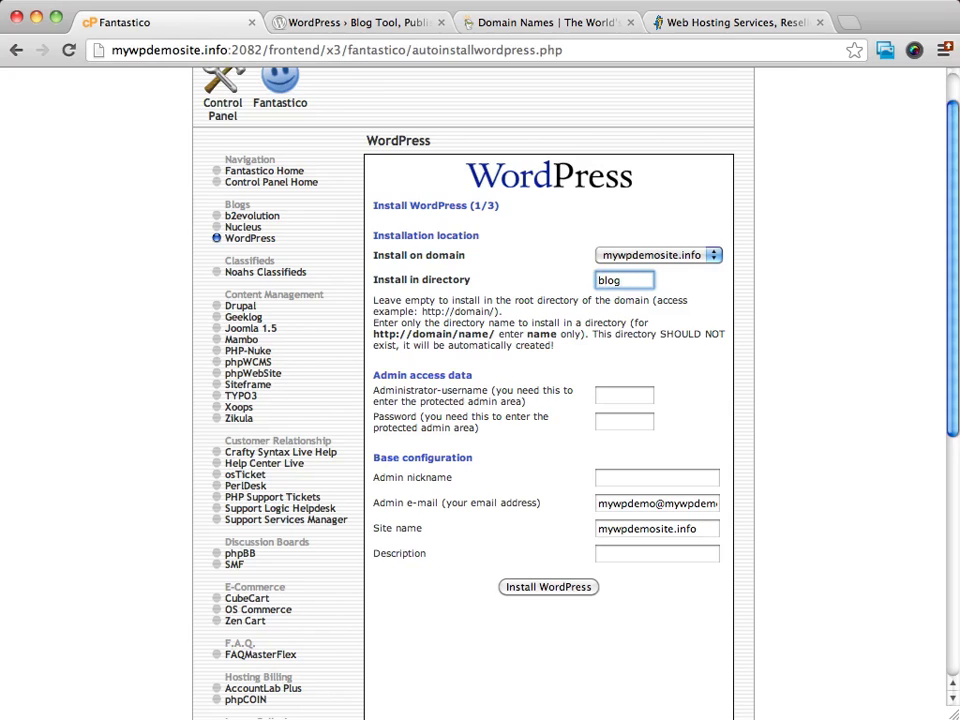
key(BackSpace)
key(BackSpace)
key(BackSpace)
key(BackSpace)
scroll(789, 281, down, 3)
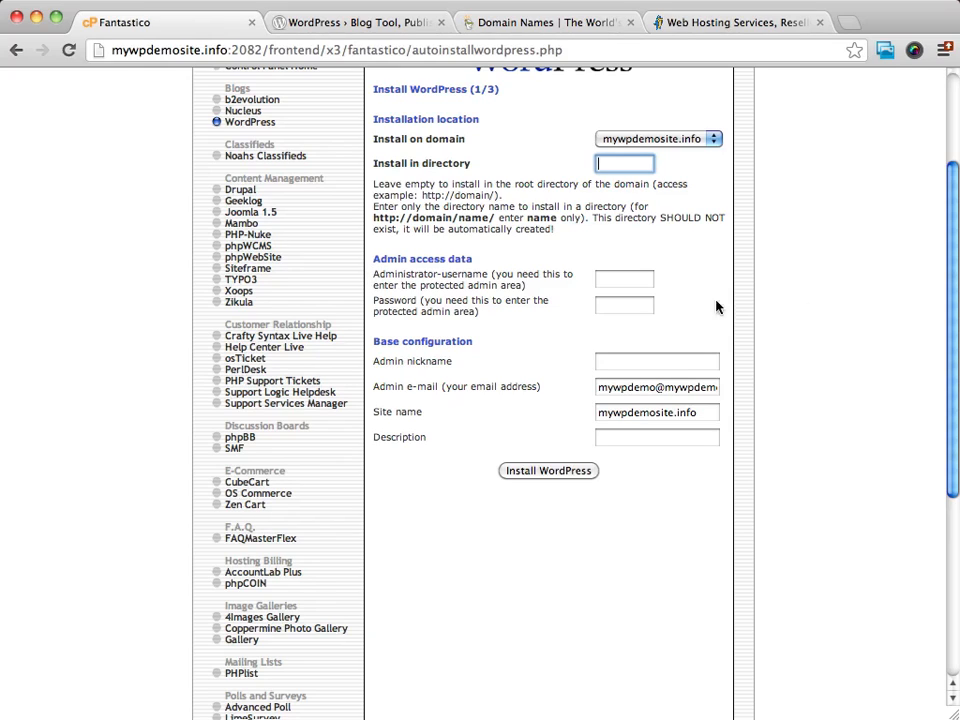
- Choose the saved administrator username from suggestions and paste a password into the Password field
click(637, 280)
text(admin)
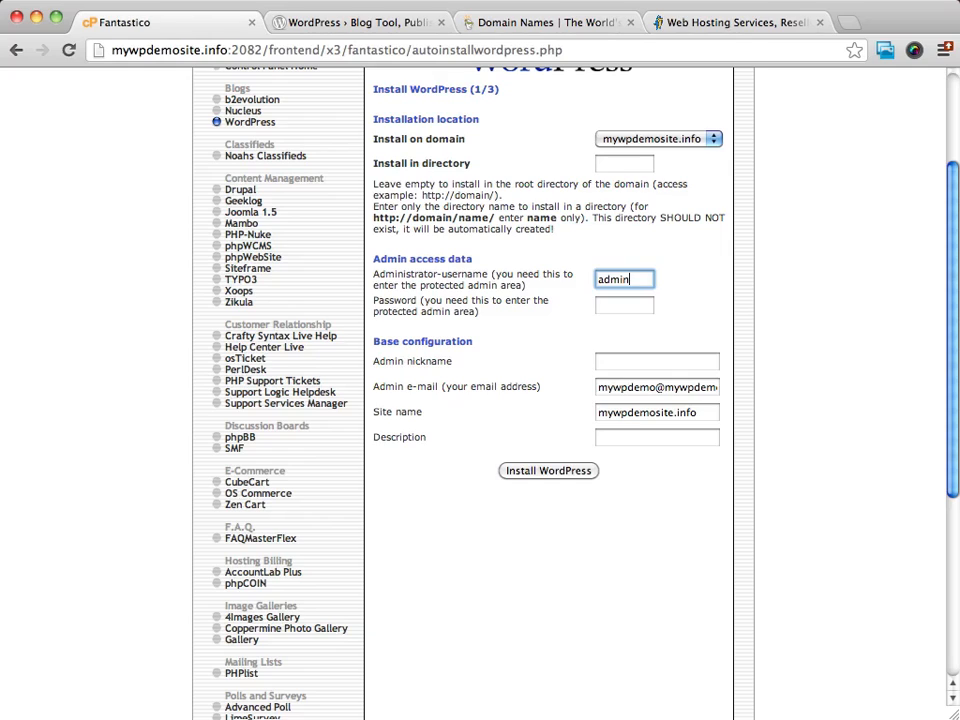
key(BackSpace)
key(BackSpace)
key(BackSpace)
key(BackSpace)
key(BackSpace)
click(613, 279)
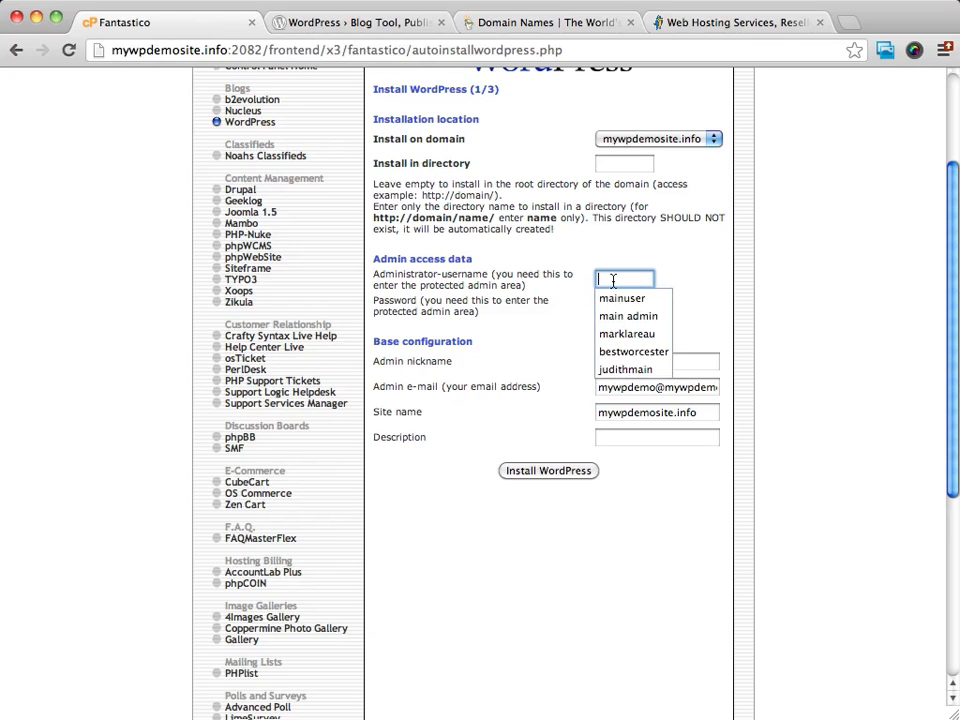
click(614, 298)
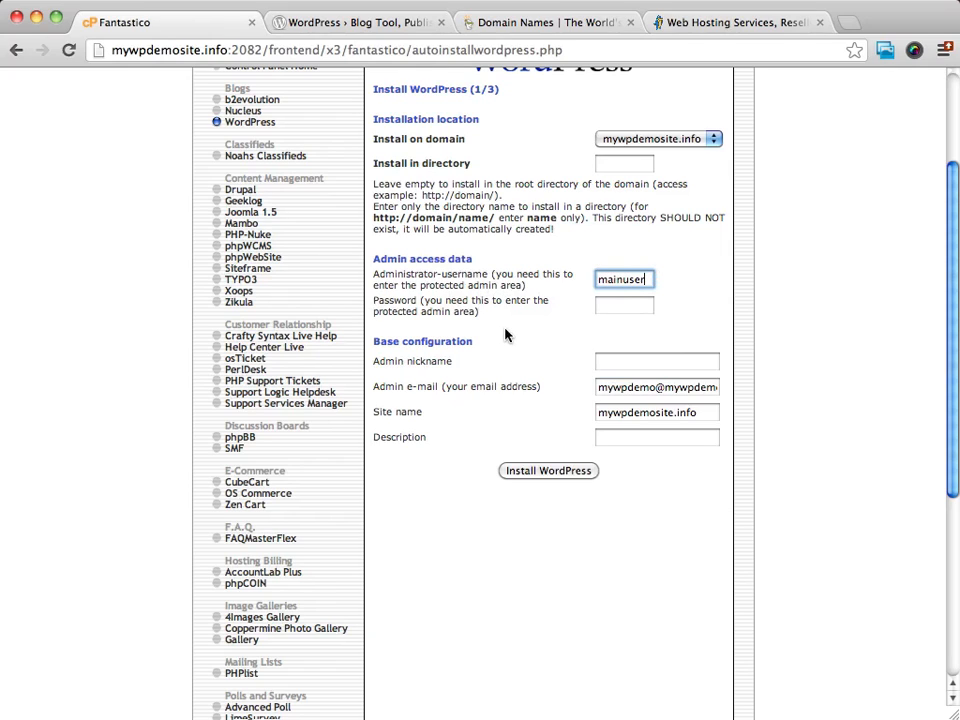
click(622, 305)
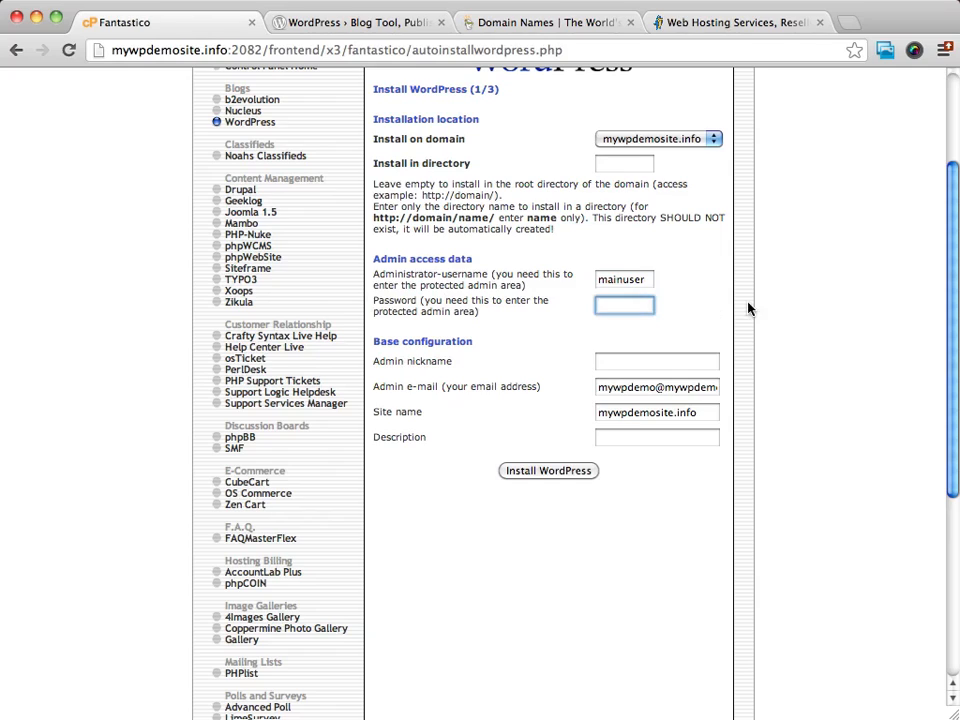
key(super+v)
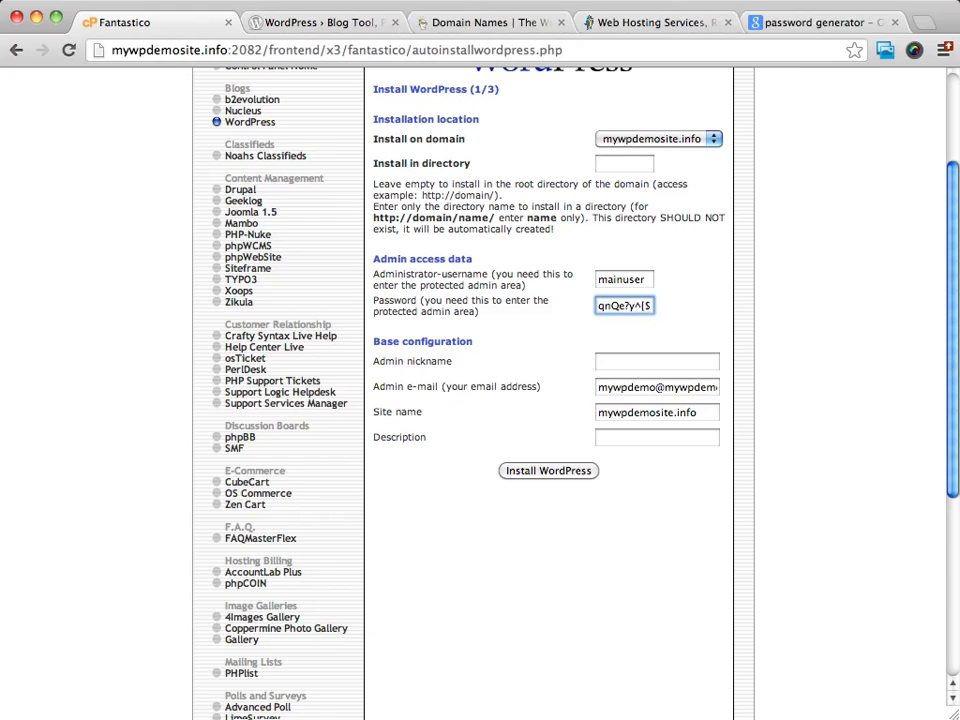
- Go back to the Google password generator results and open Strong Password Generator
click(848, 22)
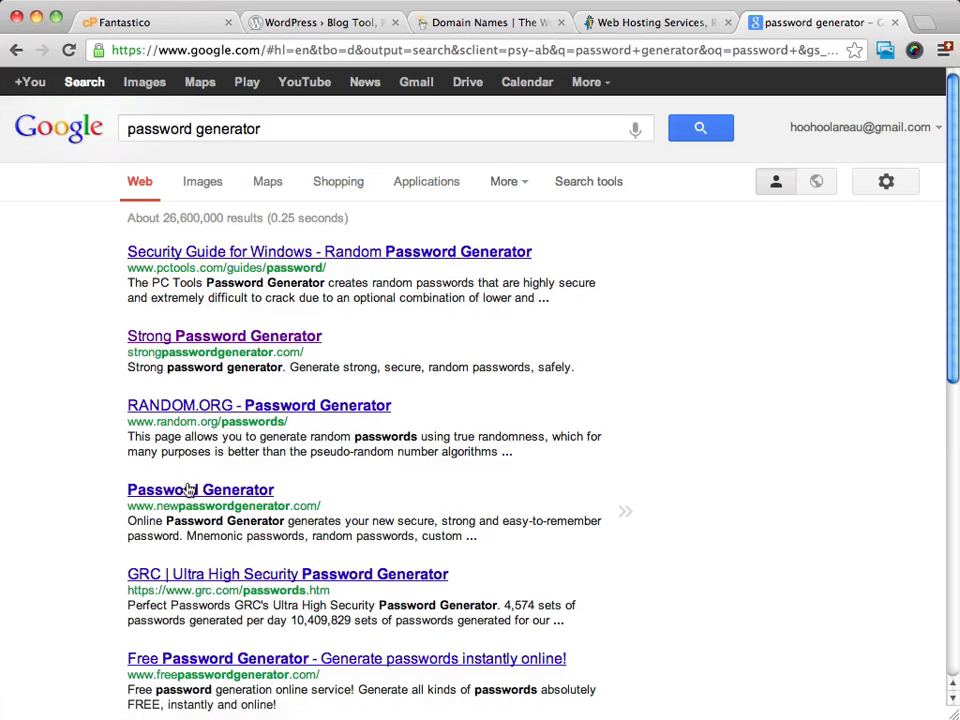
click(200, 337)
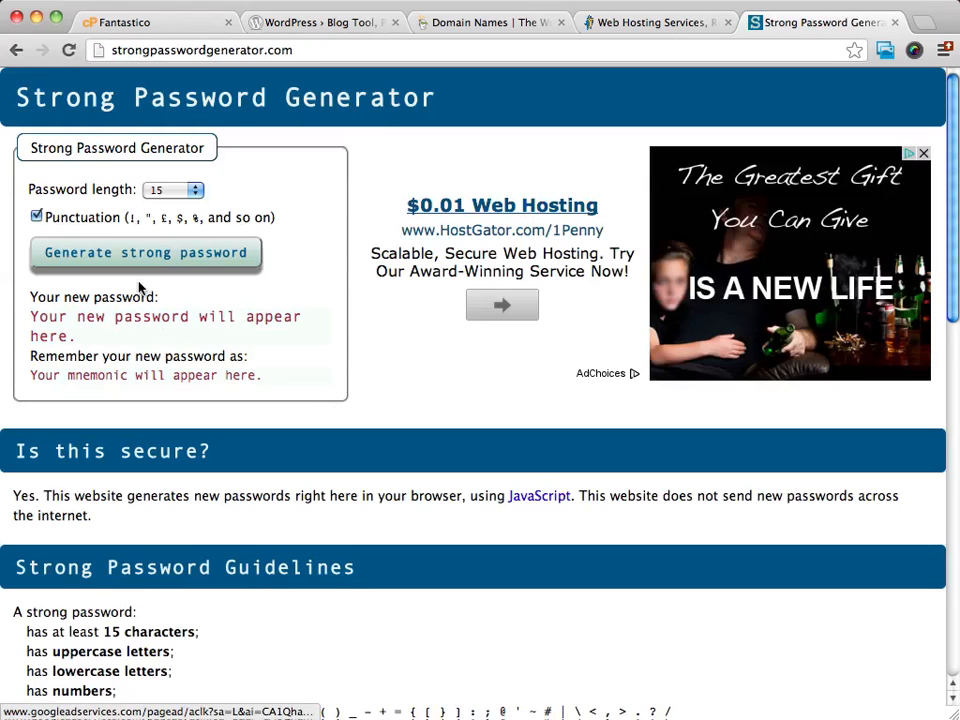
- Generate a new 11-character strong password and select it for copying
click(168, 190)
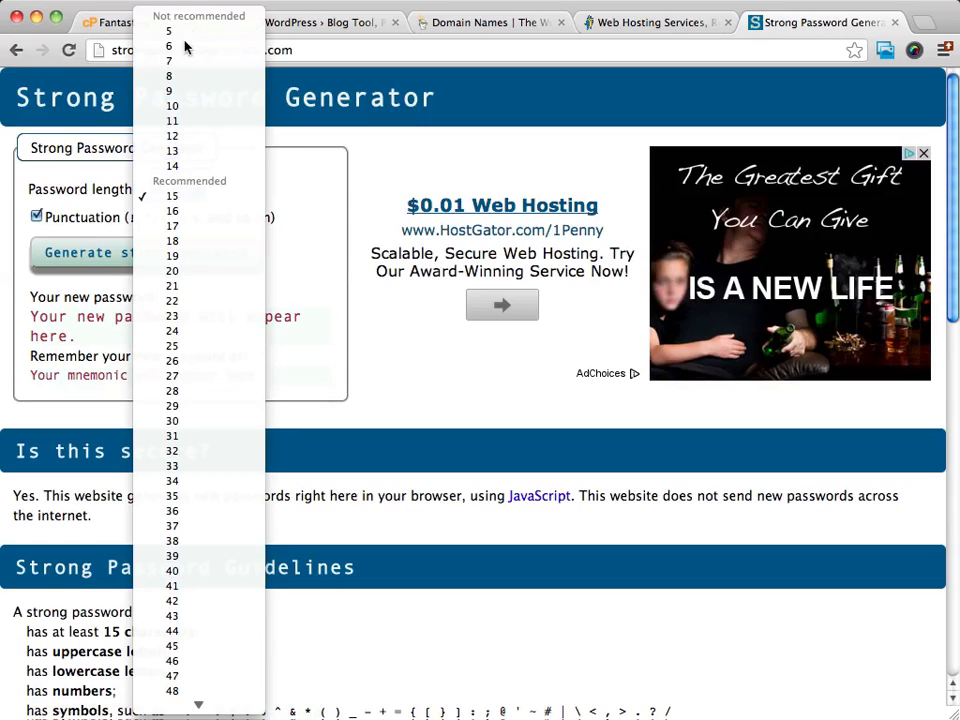
click(193, 198)
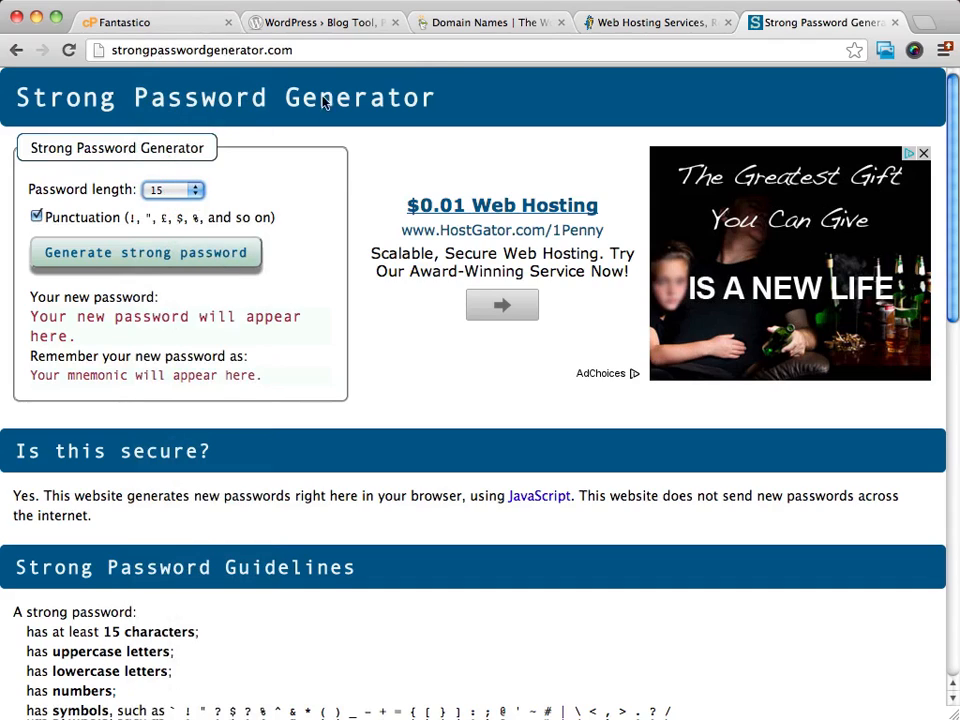
click(171, 191)
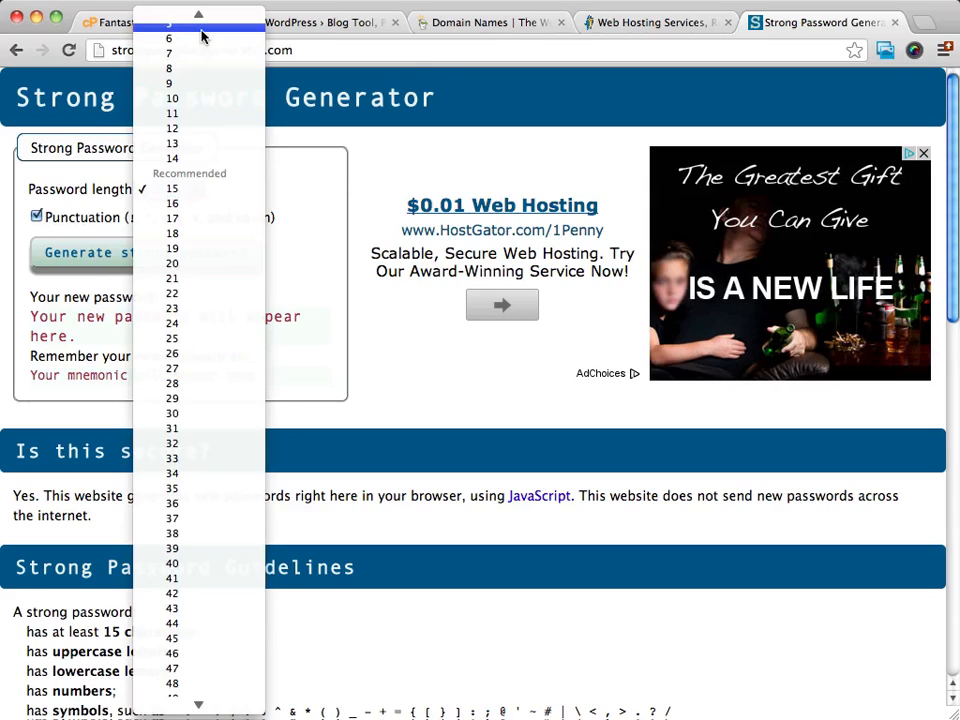
scroll(182, 115, up, 1)
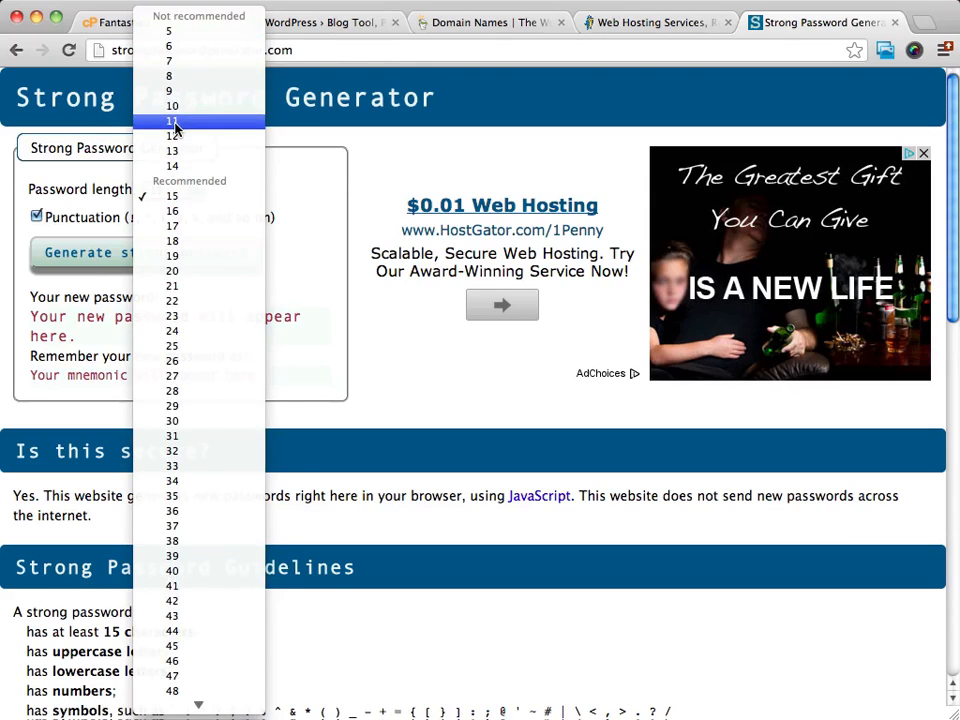
click(172, 122)
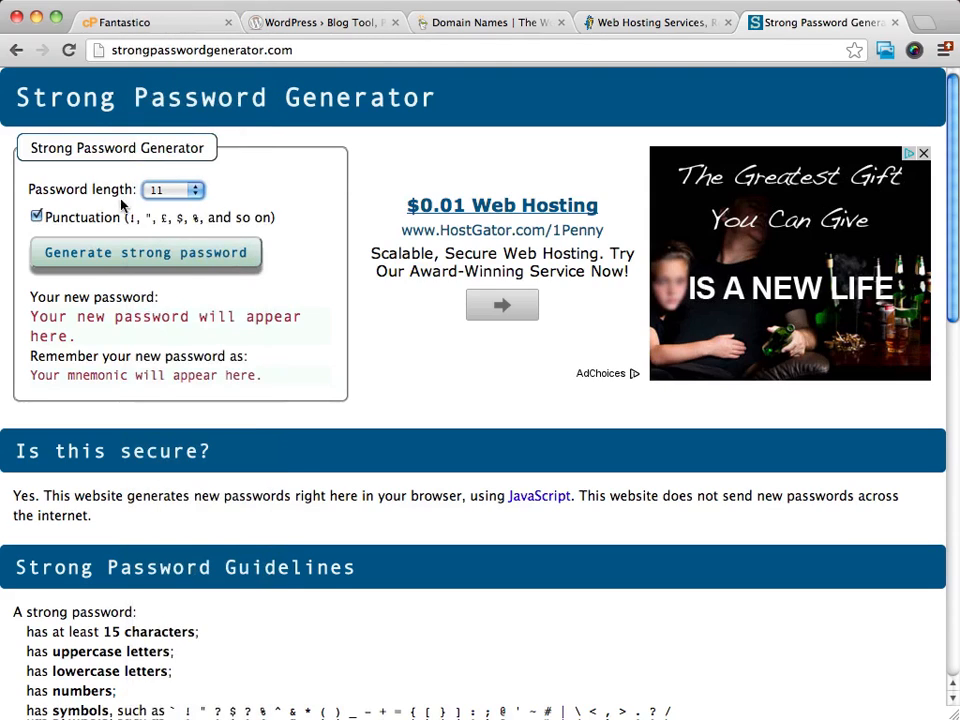
click(108, 256)
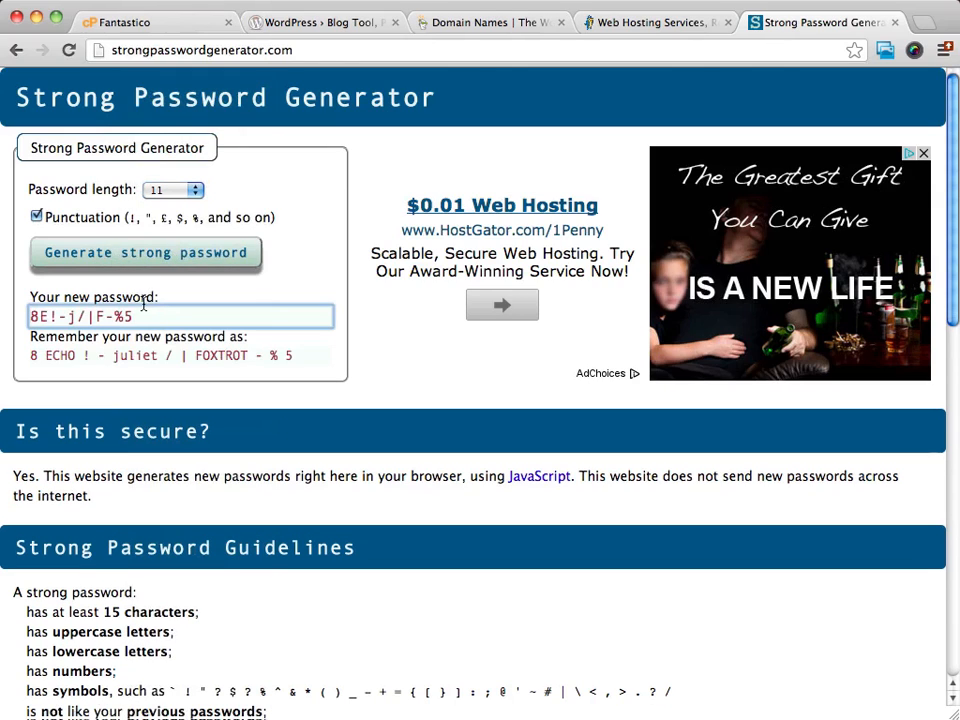
drag(140, 316, 26, 317)
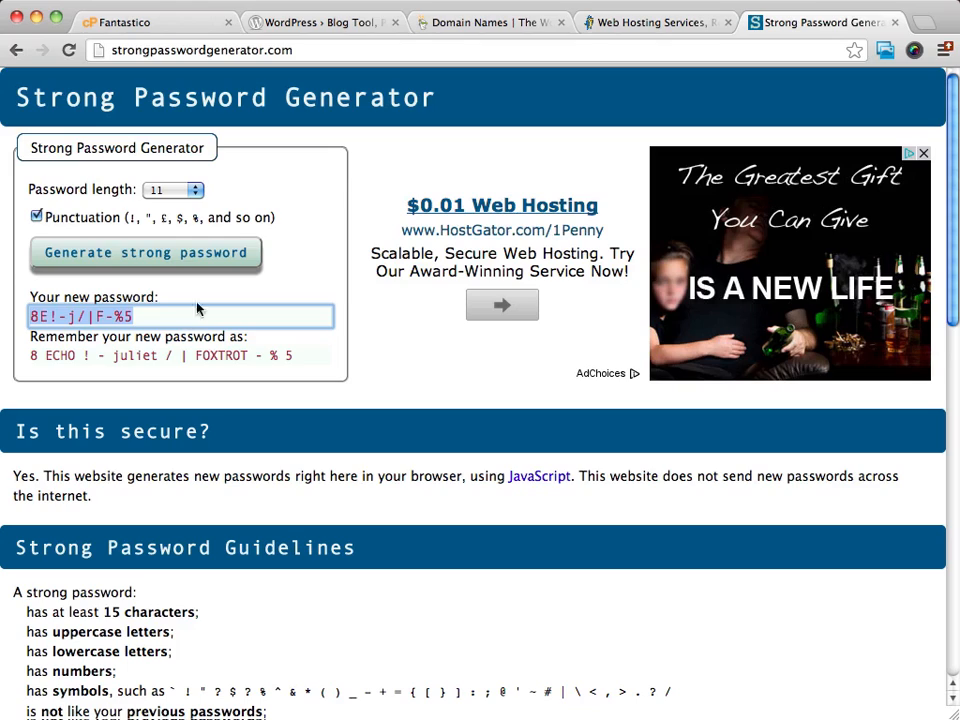
click(305, 244)
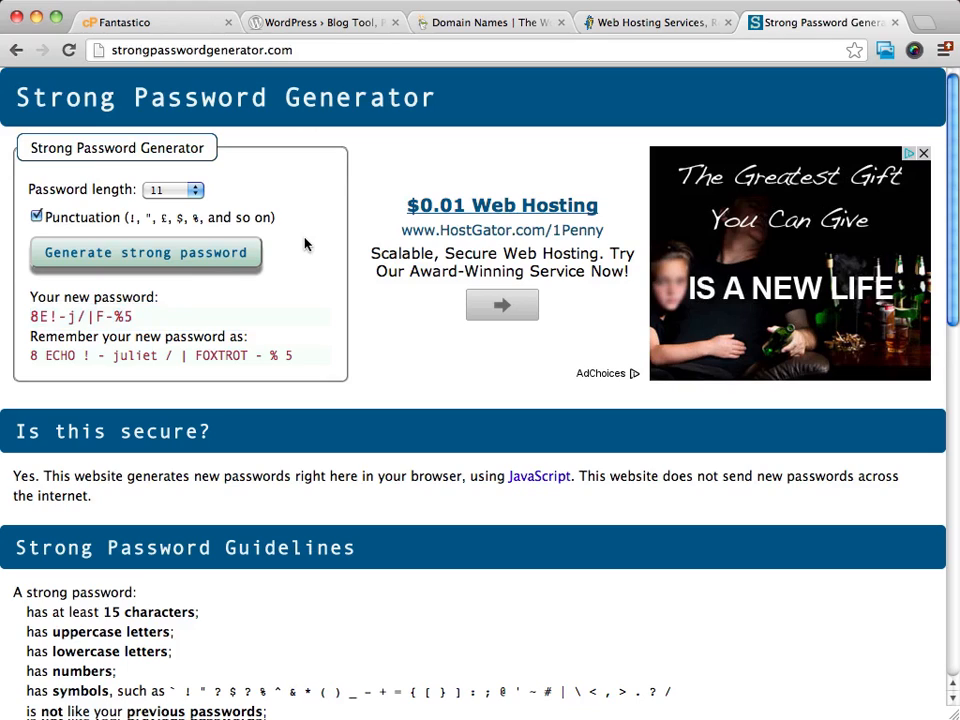
- Back in the WordPress install form, enter the admin nickname
click(159, 24)
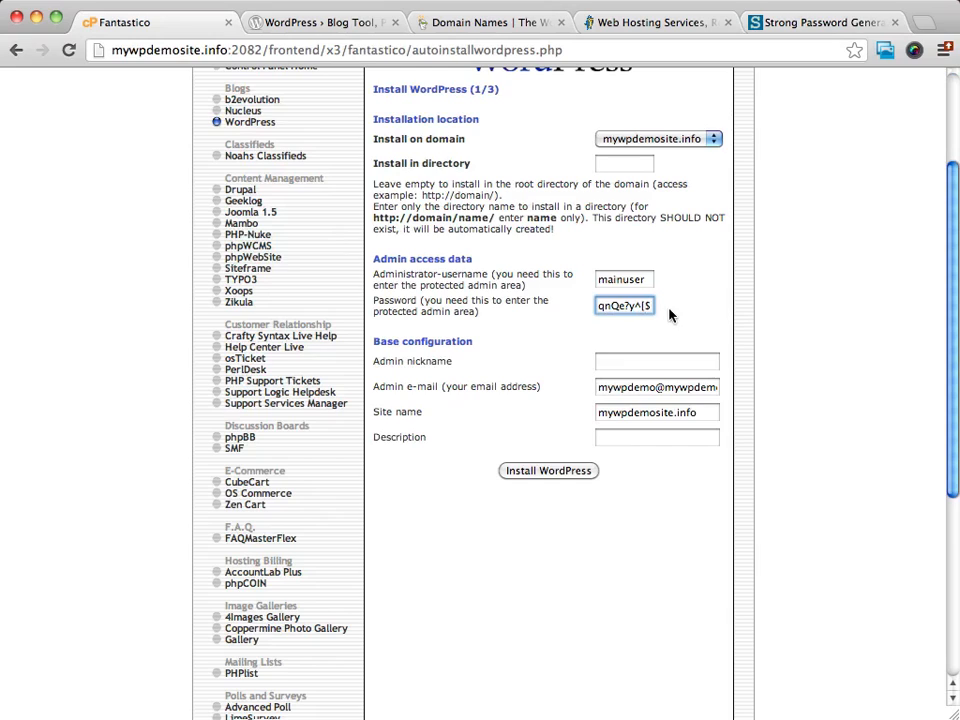
scroll(744, 330, up, 1)
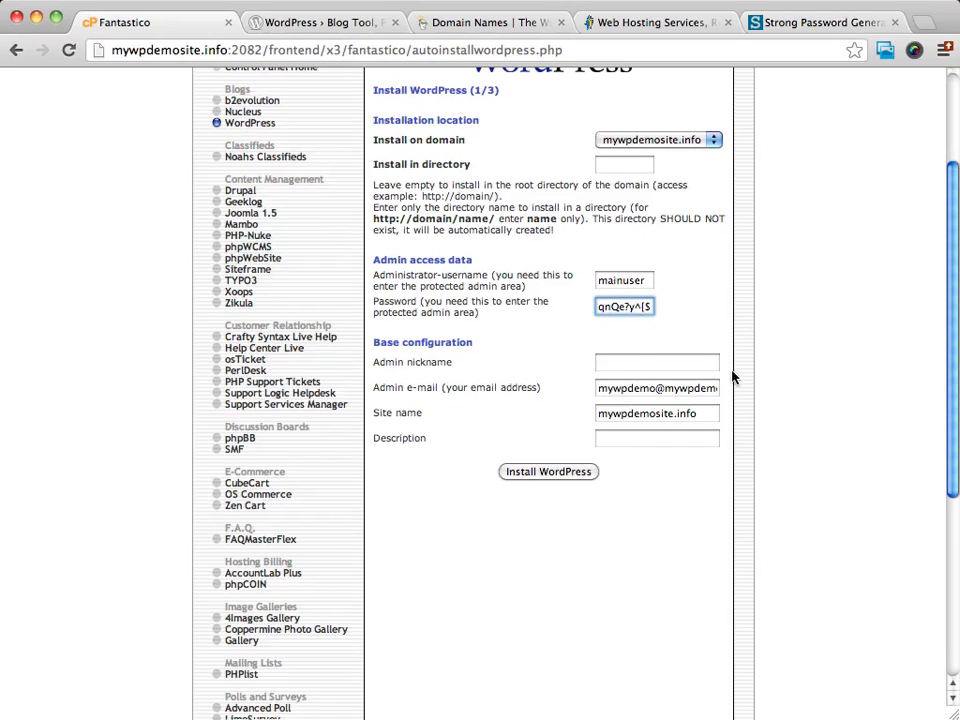
click(636, 363)
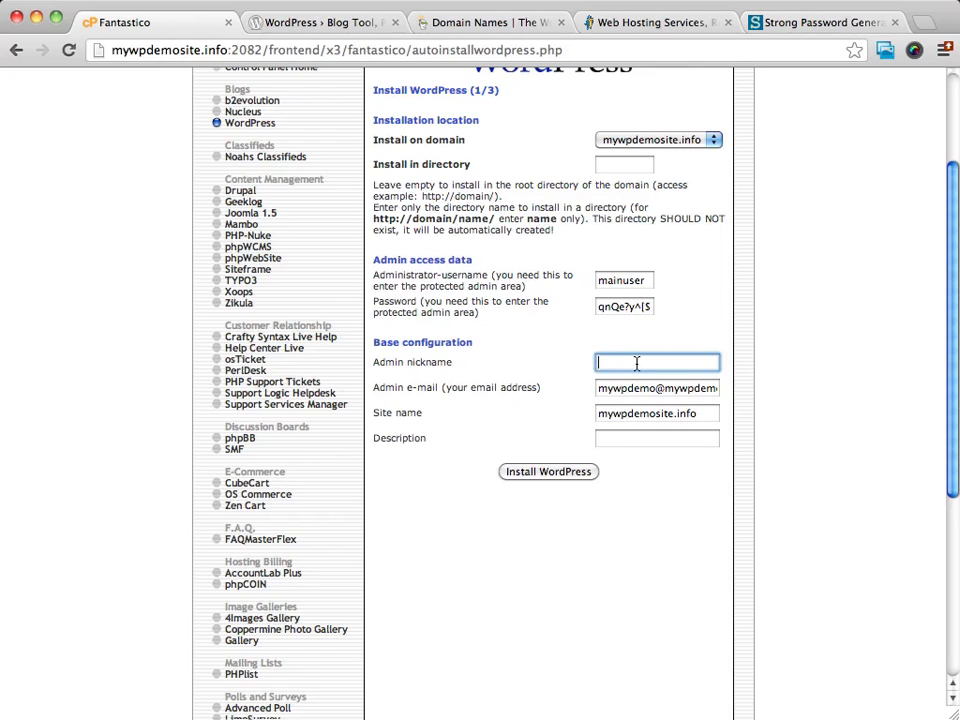
text(Mark)
- Replace the admin e-mail with the suggested address and select the existing site name
click(700, 390)
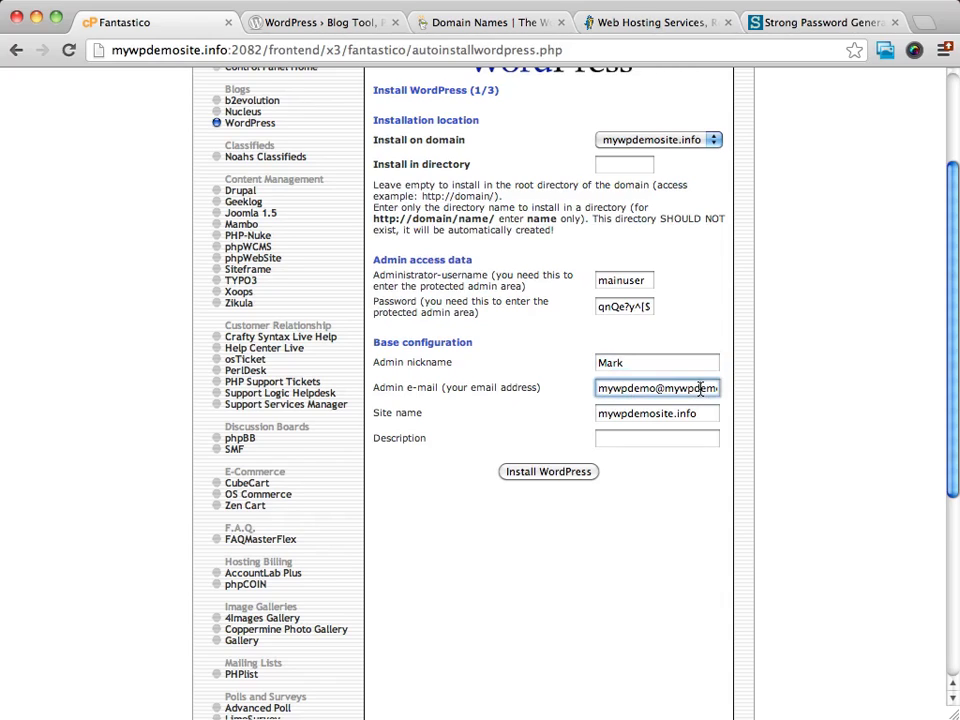
triple_click(700, 389)
text(pro)
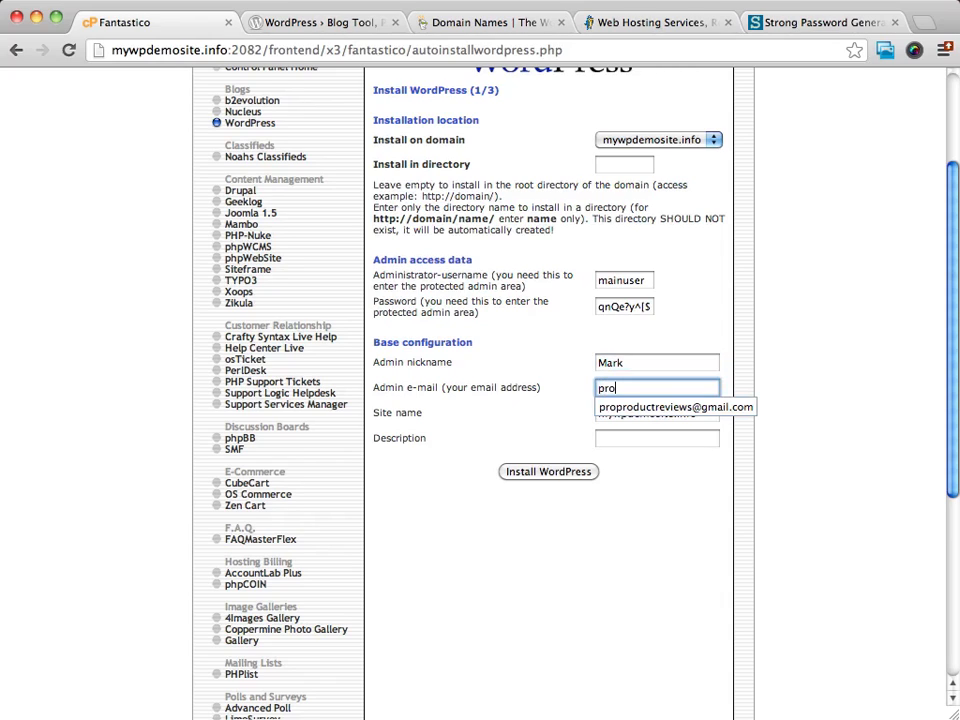
key(Down)
key(Return)
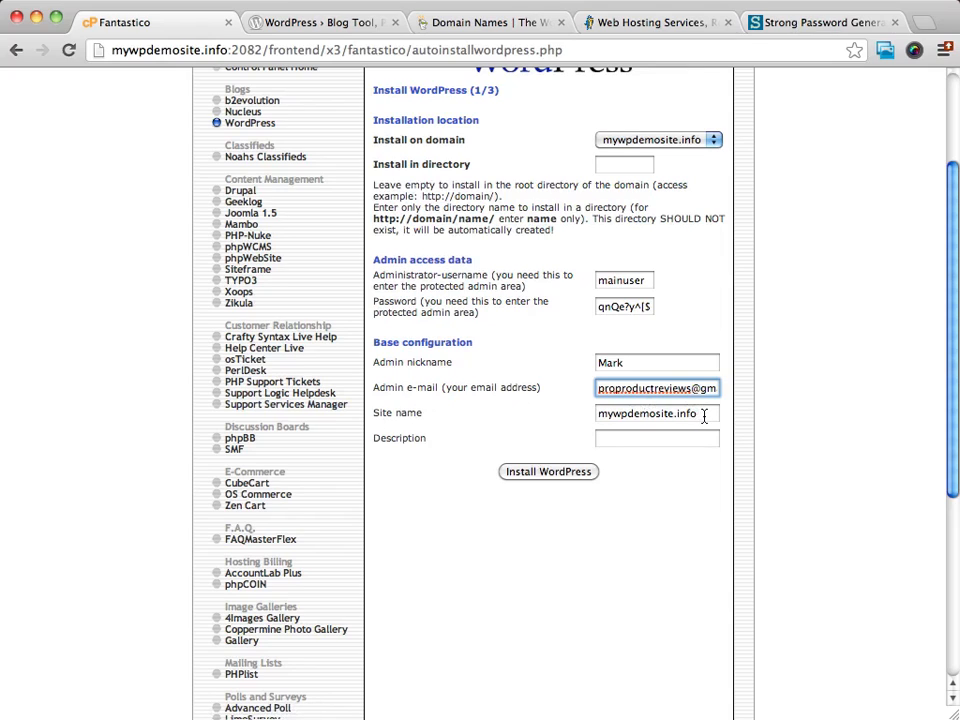
drag(700, 416, 579, 416)
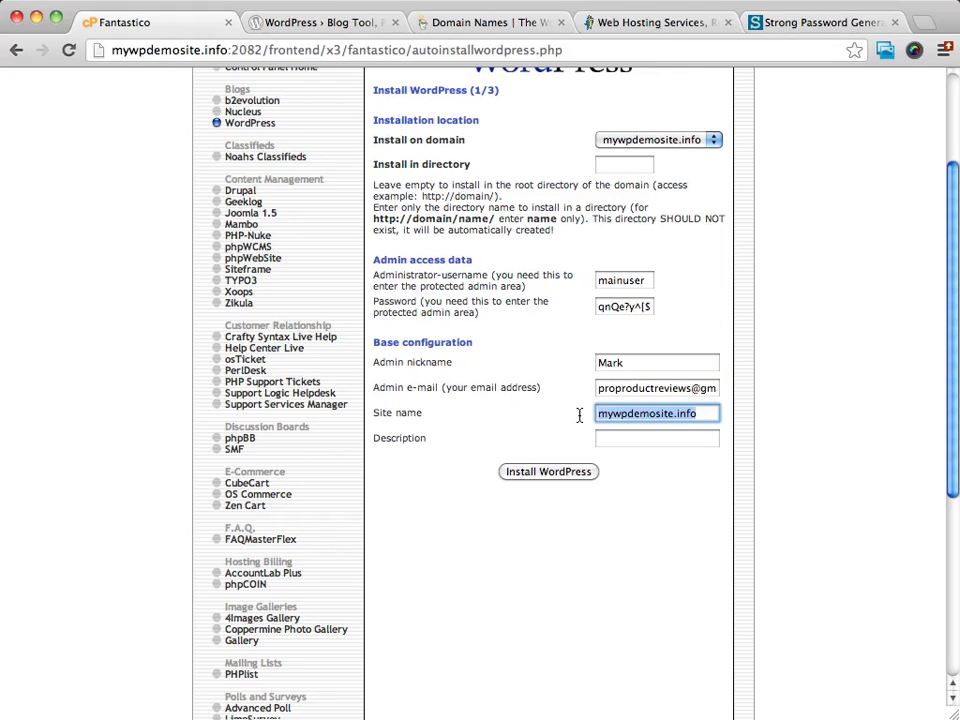
- Enter 'My Wordpress Demo Site' as site name and 'Demo Website for Wordpress' as description
text(My)
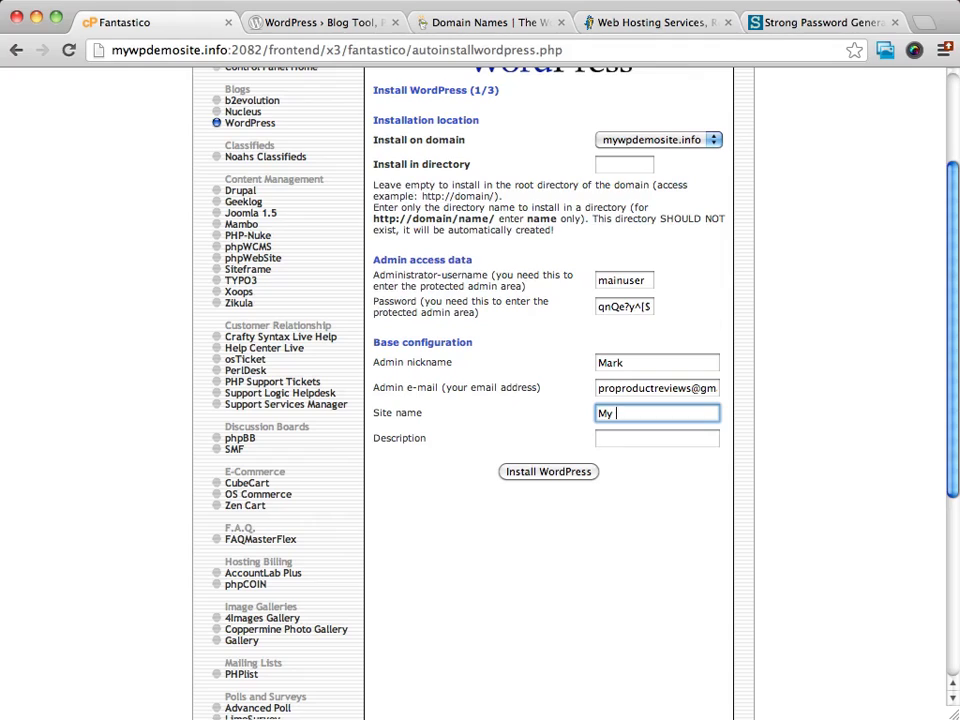
text(Wordpress Demo Site)
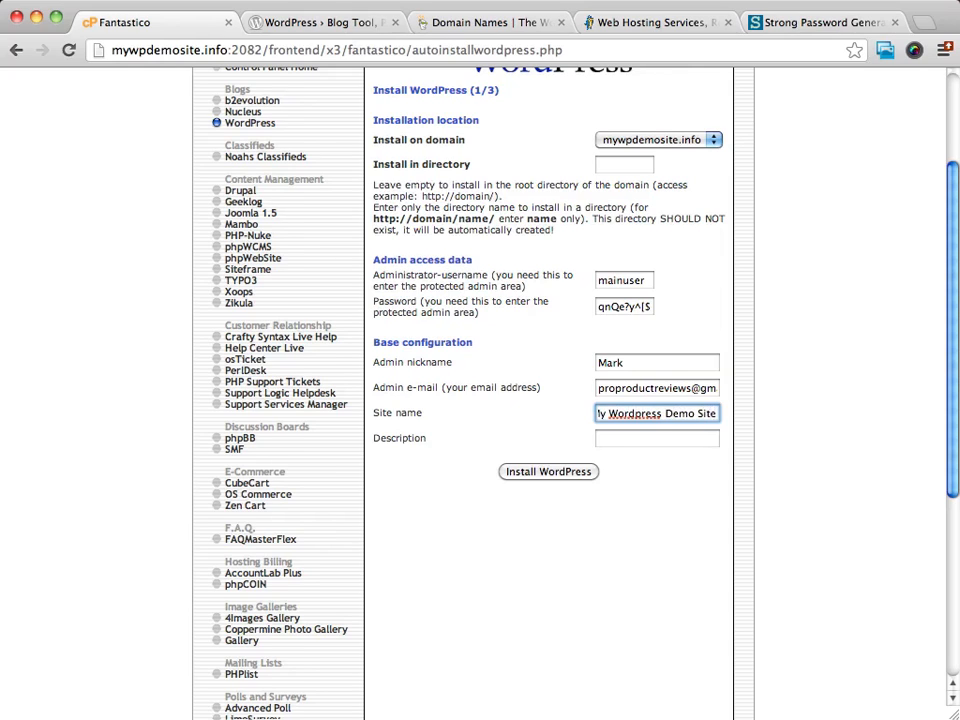
scroll(551, 448, down, 1)
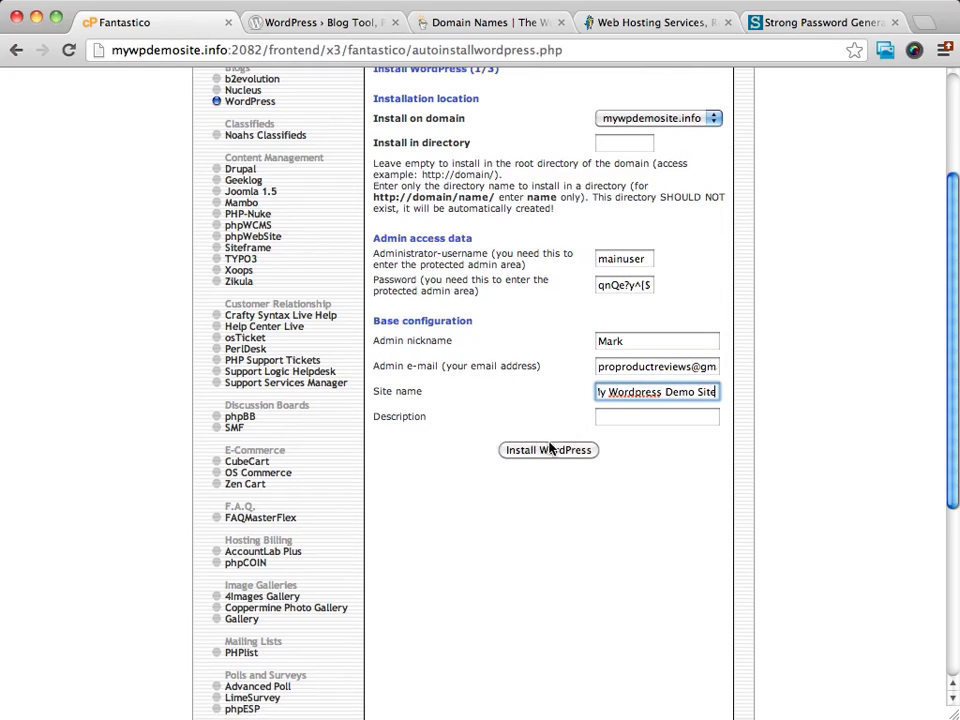
click(638, 417)
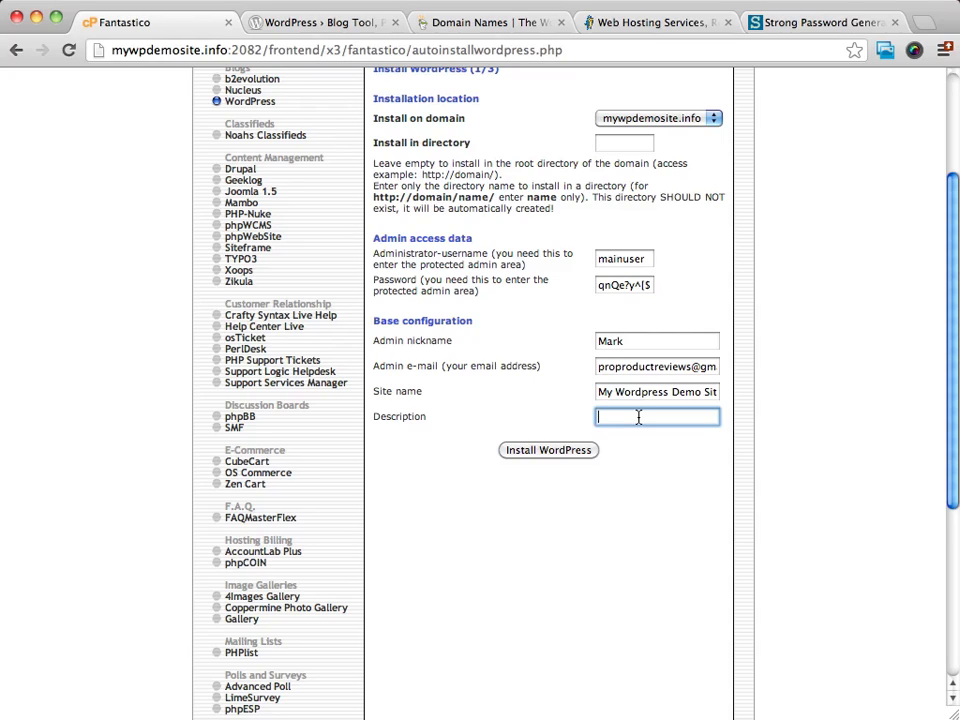
text(Demo W)
text(ebsite for )
text(Wordpre)
text(ss)
- Submit the WordPress details to reach step 2, confirming database user mywpdemo_wrdp1 and the mywpdemosite.info root
click(553, 452)
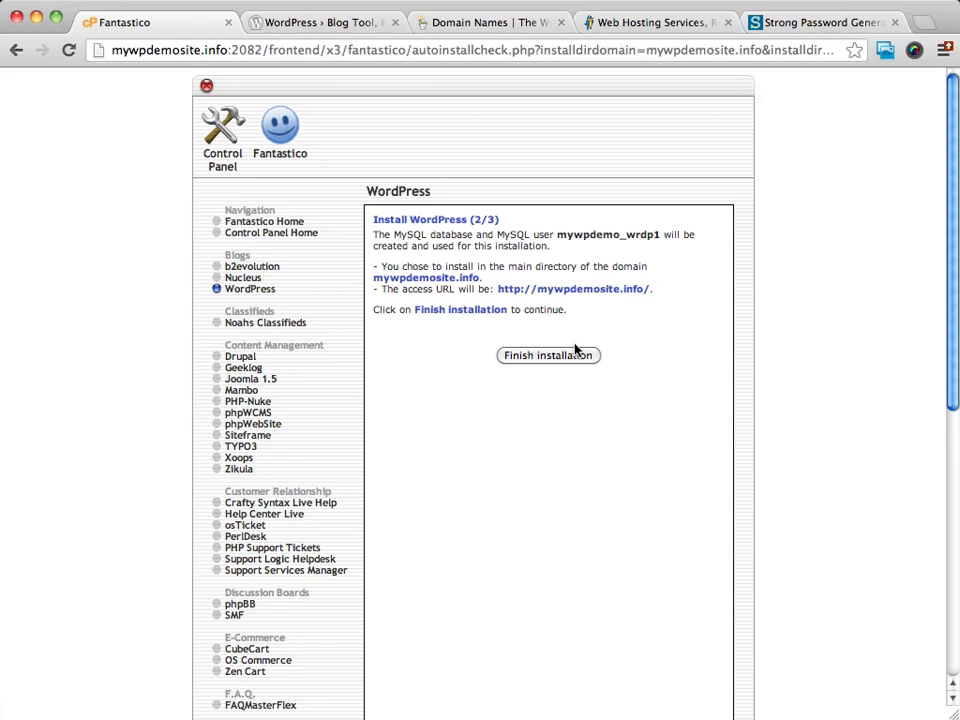
- Finish the WordPress installation so wp-config.php and data.sql are configured
click(521, 357)
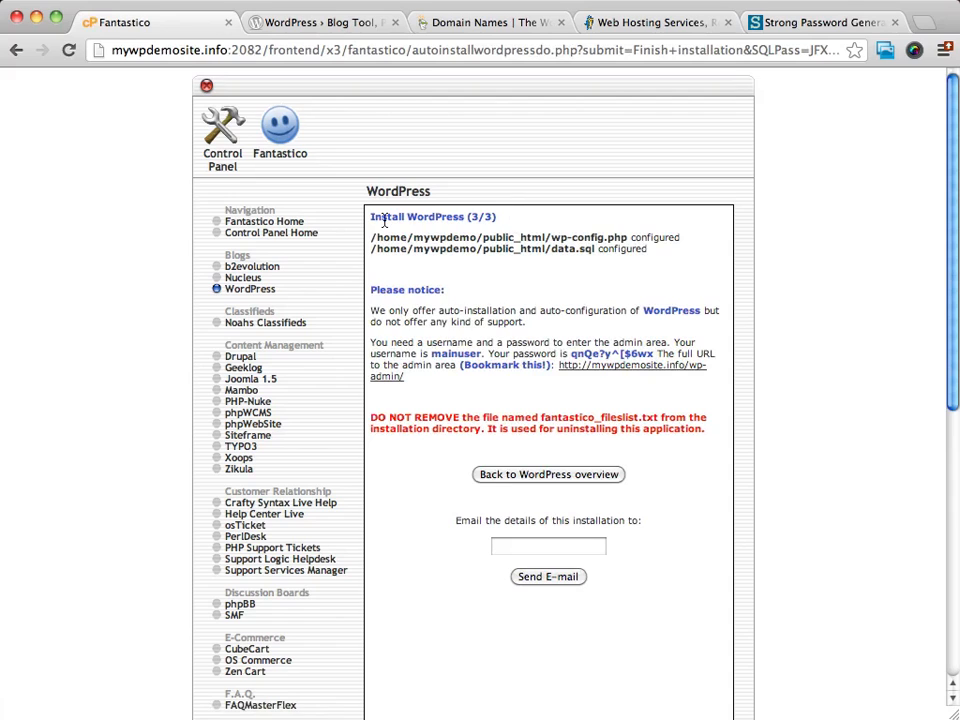
scroll(677, 322, down, 1)
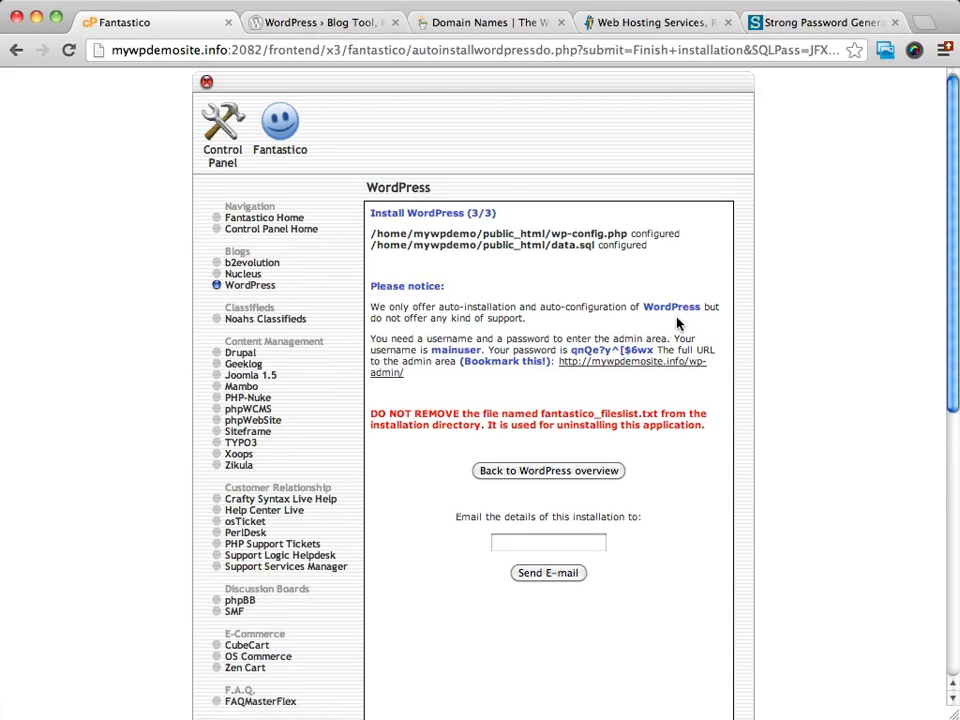
scroll(677, 322, down, 2)
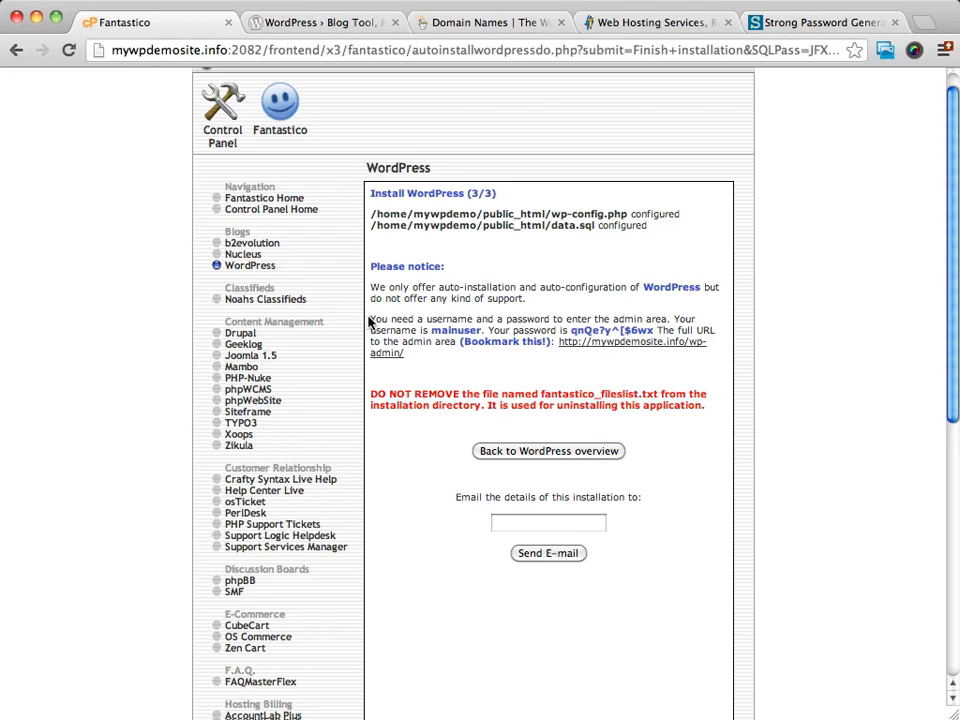
drag(369, 319, 456, 364)
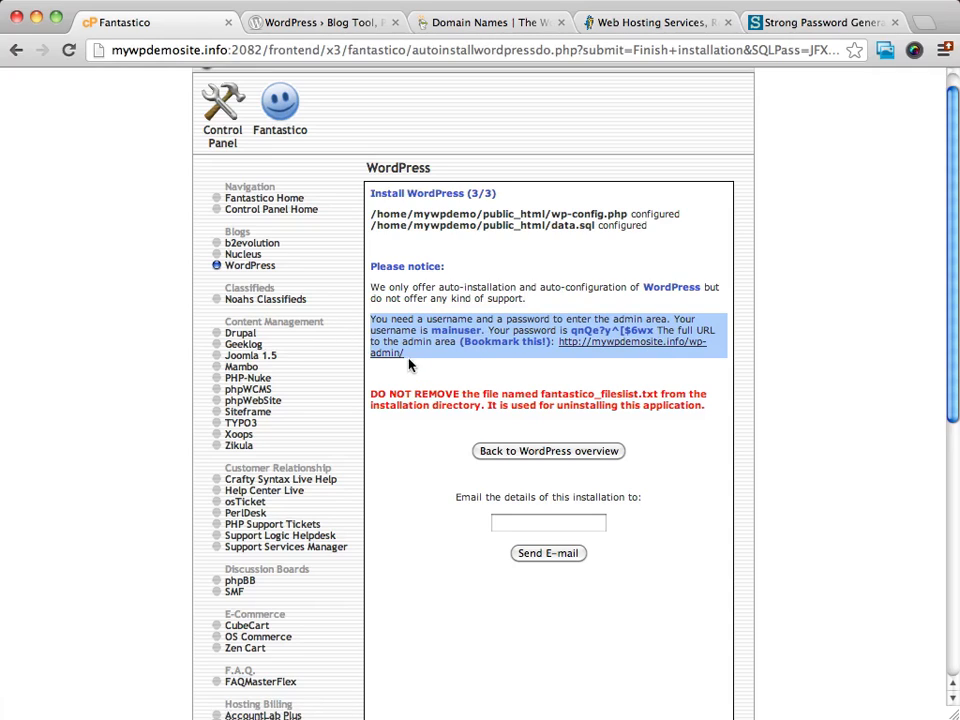
right_click(435, 322)
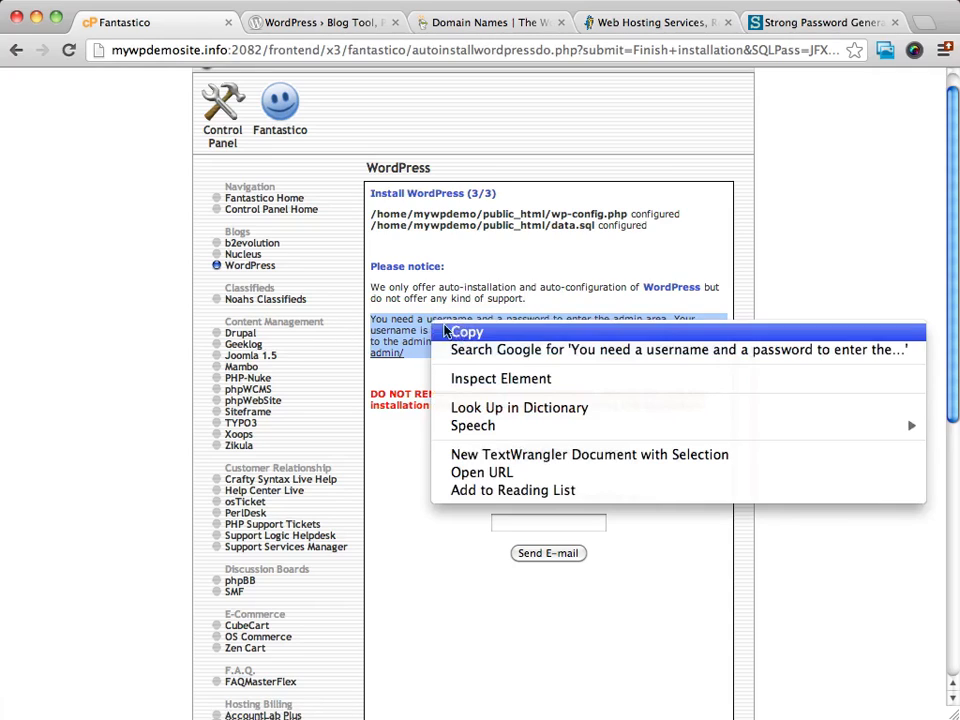
click(466, 330)
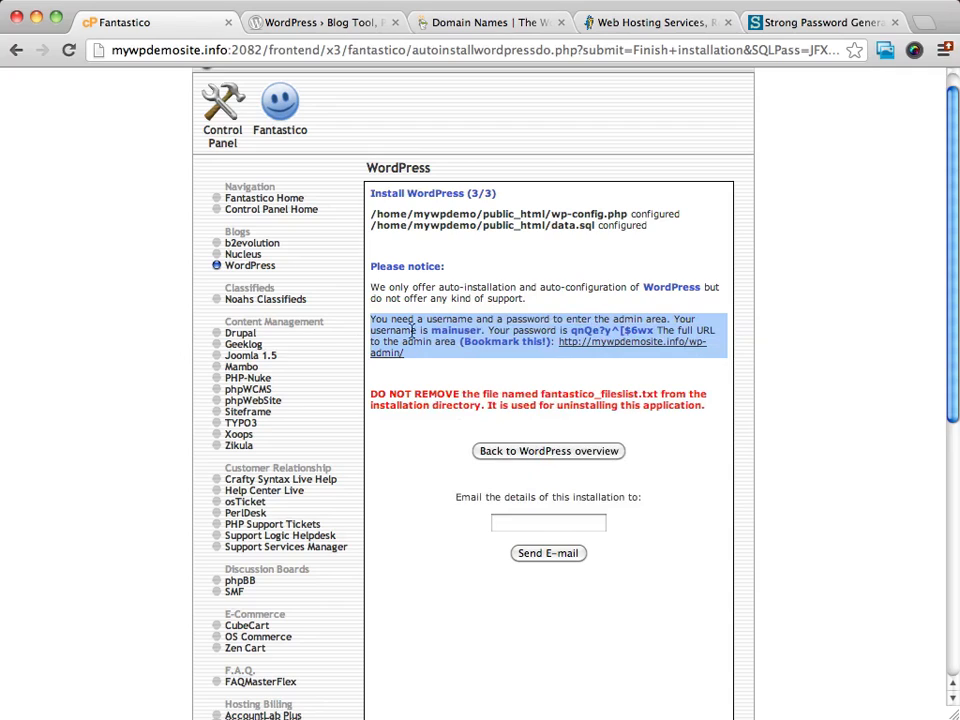
click(532, 377)
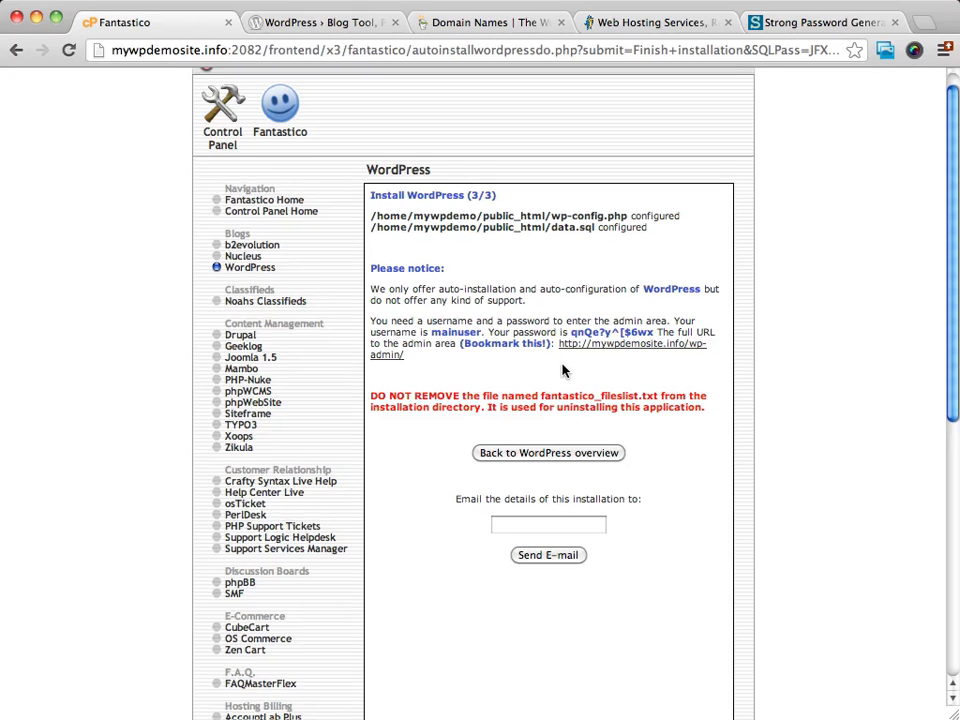
scroll(561, 371, up, 1)
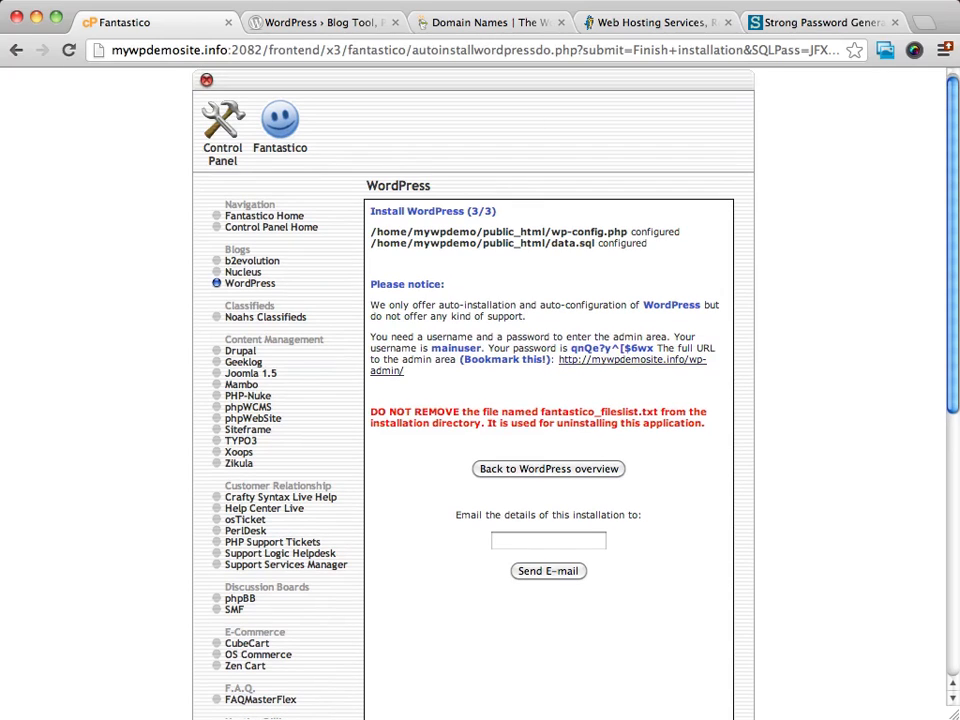